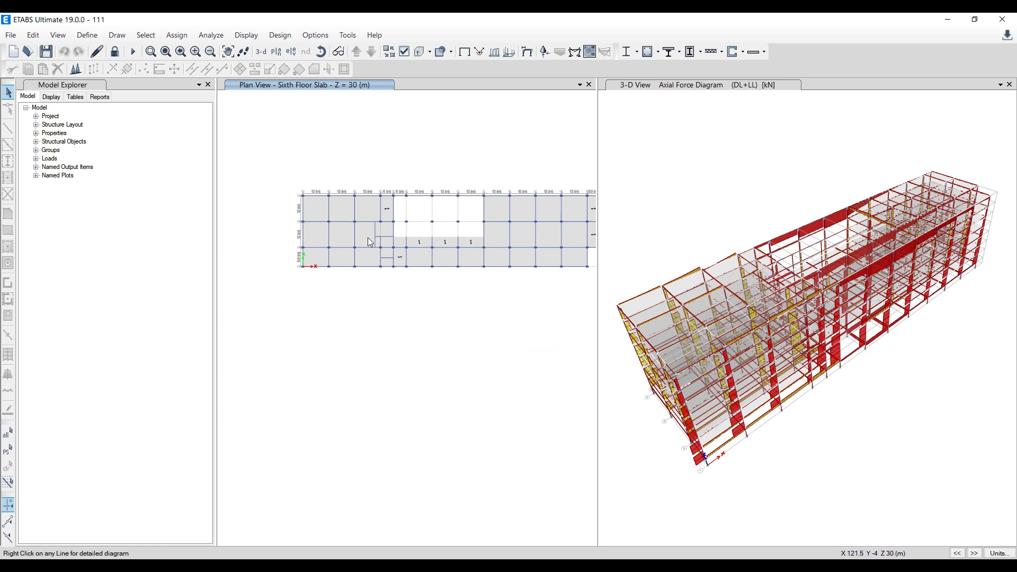
Open the story response plots and show the maximum story displacement for load case EQX
{"action": "scroll", "coordinate": [349, 229], "scroll_direction": "up", "scroll_amount": 2}
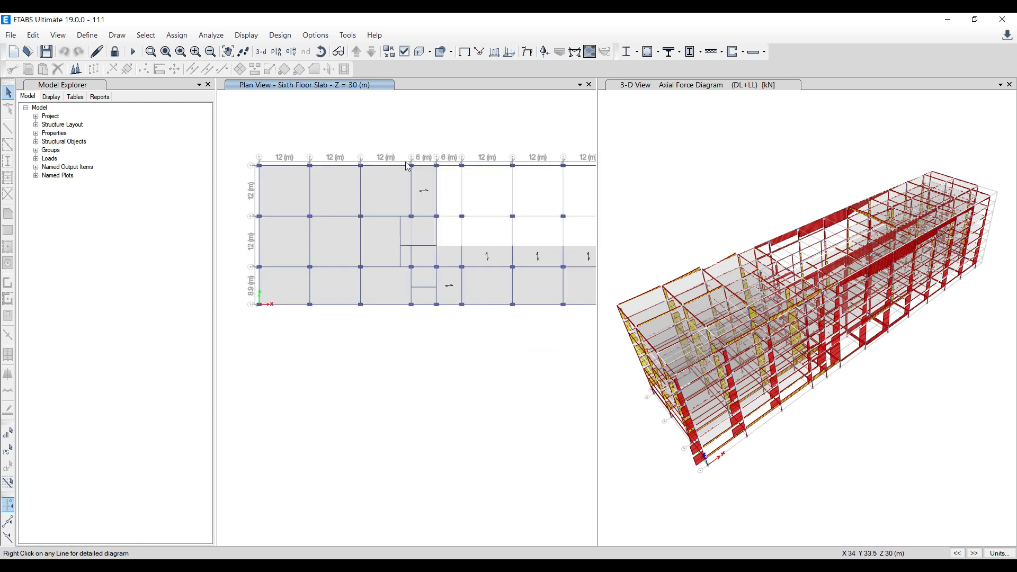
{"action": "middle_click_drag", "start_coordinate": [509, 225], "coordinate": [486, 295]}
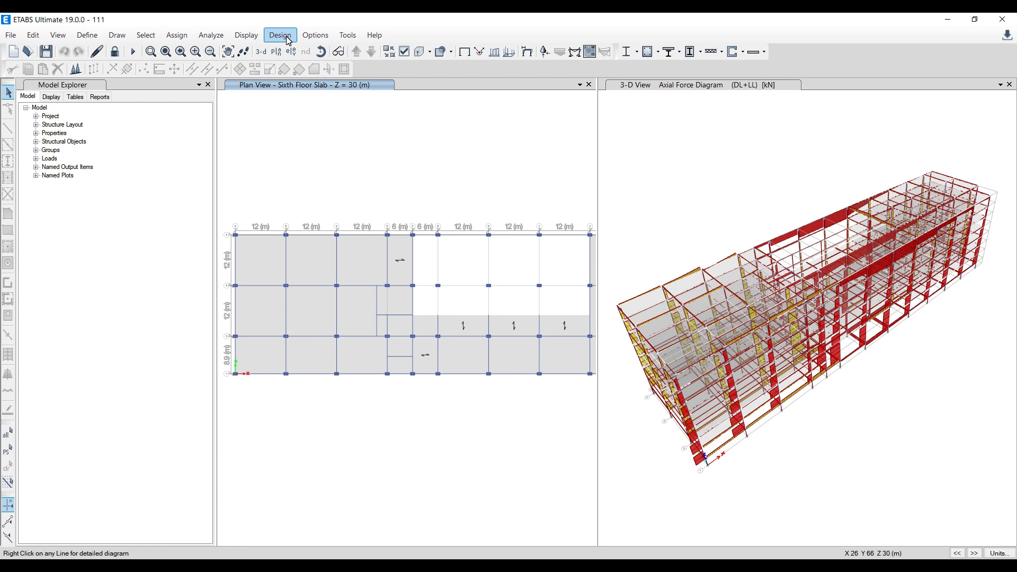
{"action": "left_click", "coordinate": [246, 35]}
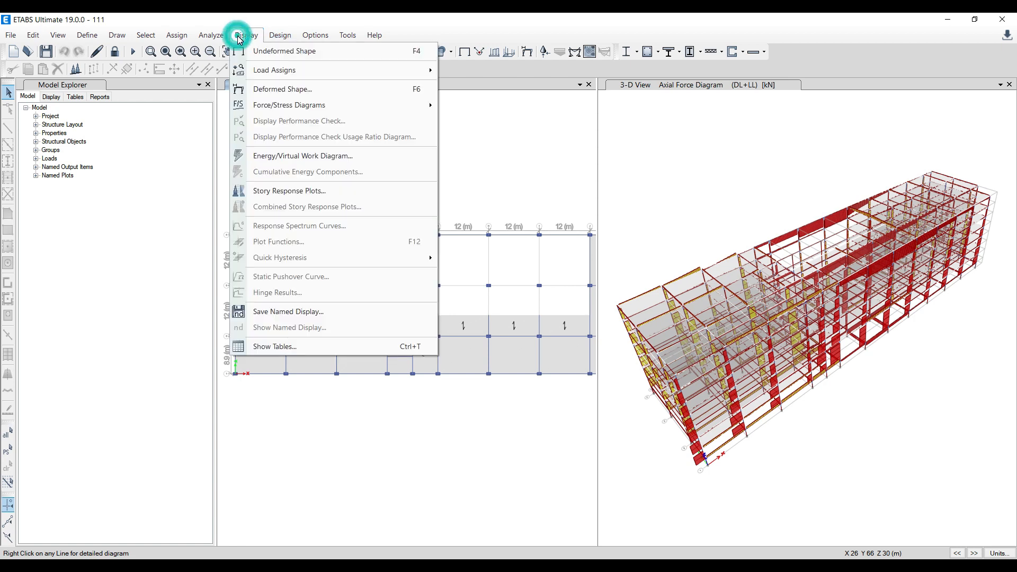
{"action": "left_click", "coordinate": [283, 193]}
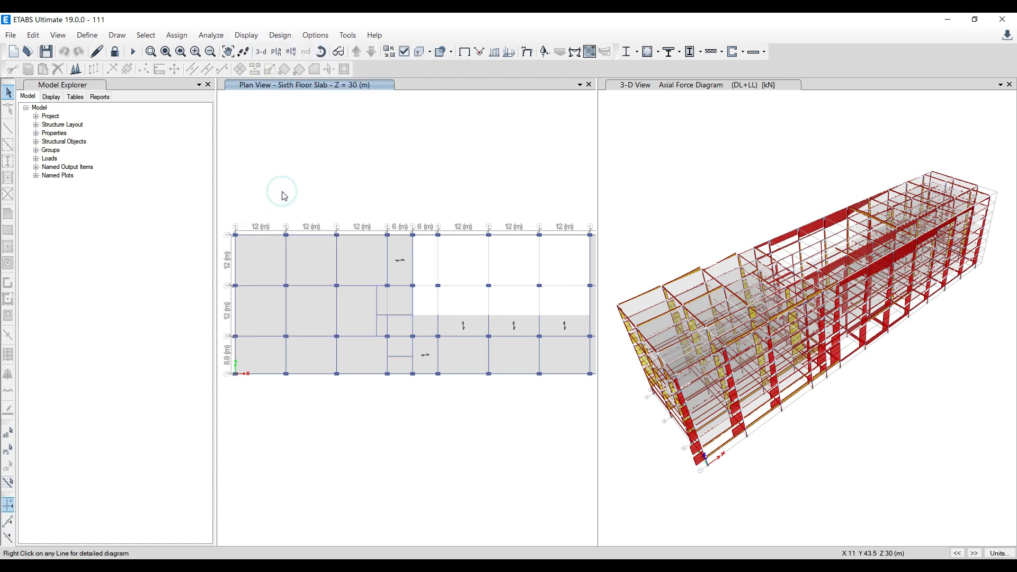
{"action": "left_click", "coordinate": [320, 145]}
{"action": "left_click", "coordinate": [336, 145]}
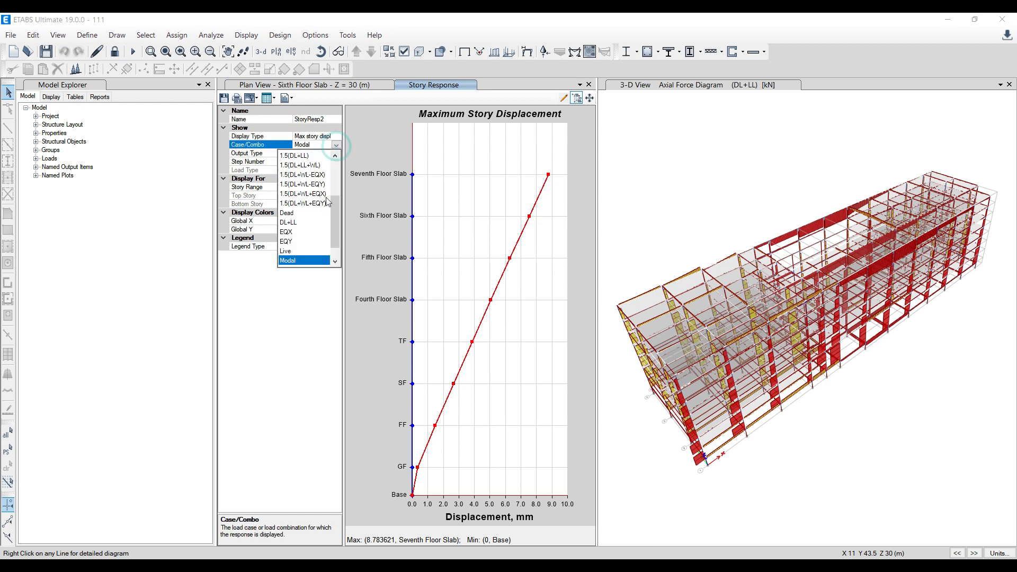
{"action": "left_click", "coordinate": [303, 234]}
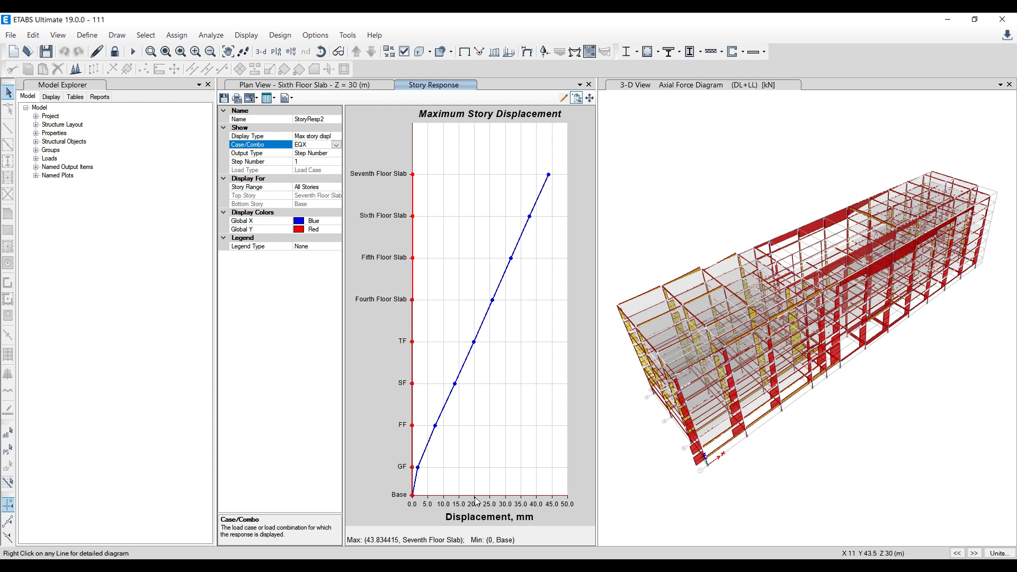
Show the maximum story displacement for load case EQY, and close the story response plot
{"action": "left_click", "coordinate": [336, 145]}
{"action": "scroll", "coordinate": [308, 178], "scroll_direction": "down", "scroll_amount": 2}
{"action": "left_click", "coordinate": [295, 245]}
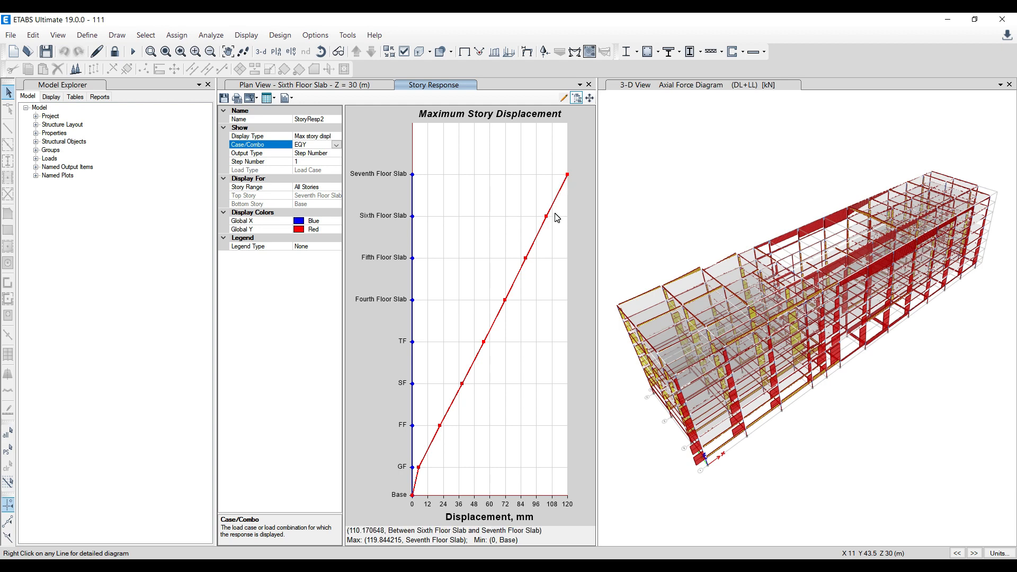
{"action": "left_click", "coordinate": [590, 86]}
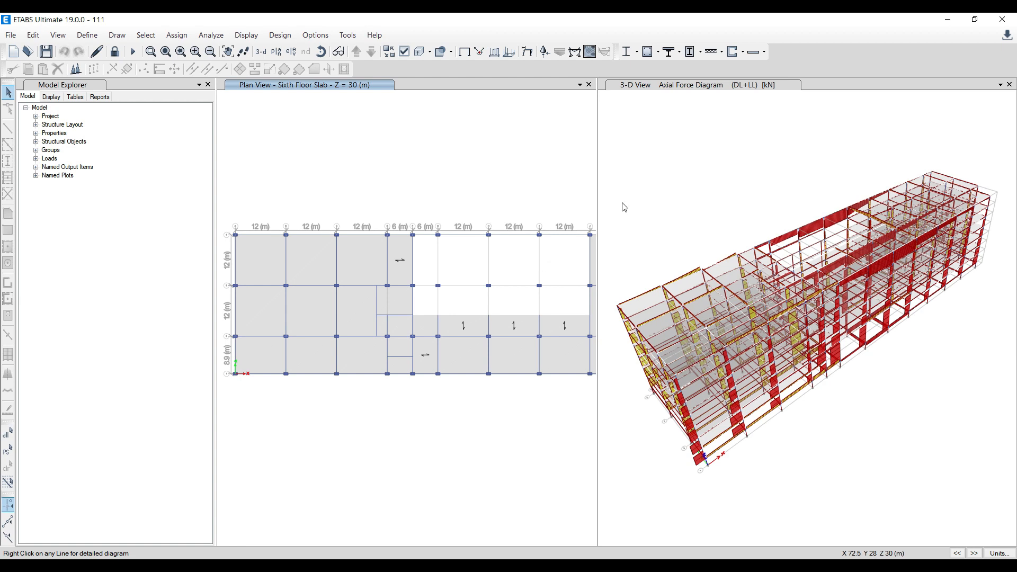
Unlock the analysed model for editing
{"action": "left_click", "coordinate": [651, 416]}
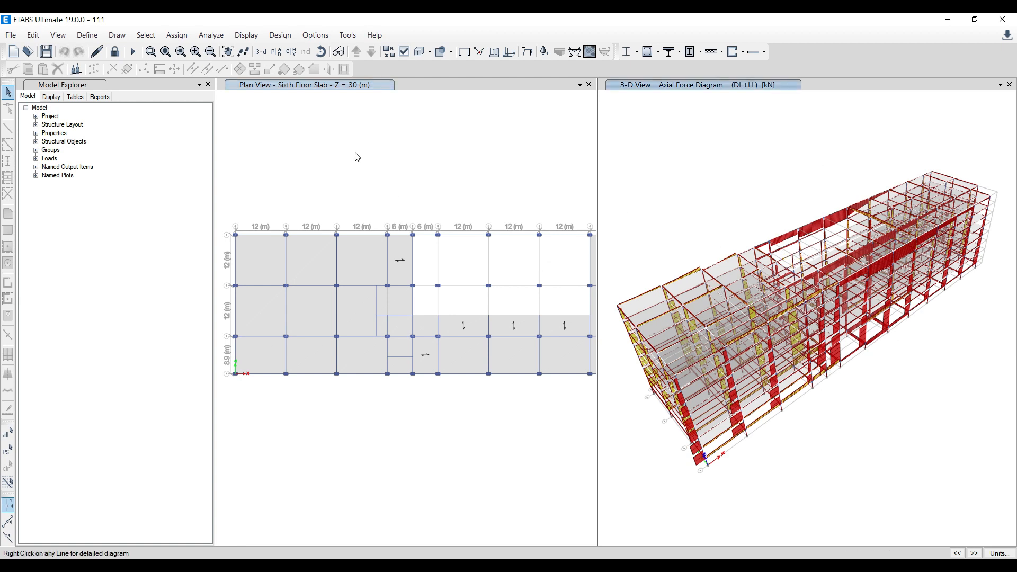
{"action": "left_click", "coordinate": [115, 52]}
{"action": "left_click", "coordinate": [513, 343]}
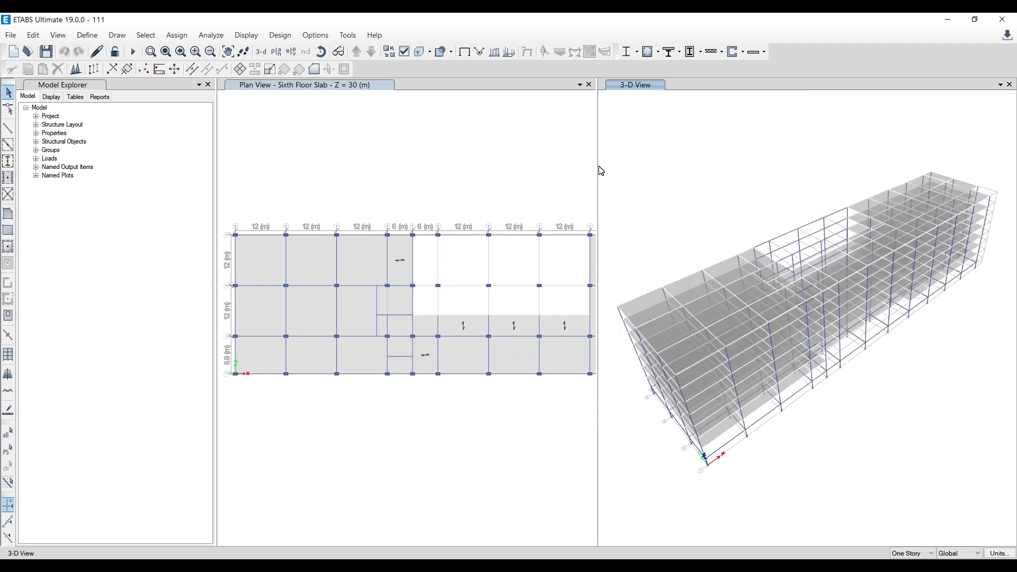
Widen the plan view and set the drawing scope to All Stories
{"action": "left_click_drag", "start_coordinate": [597, 165], "coordinate": [739, 166]}
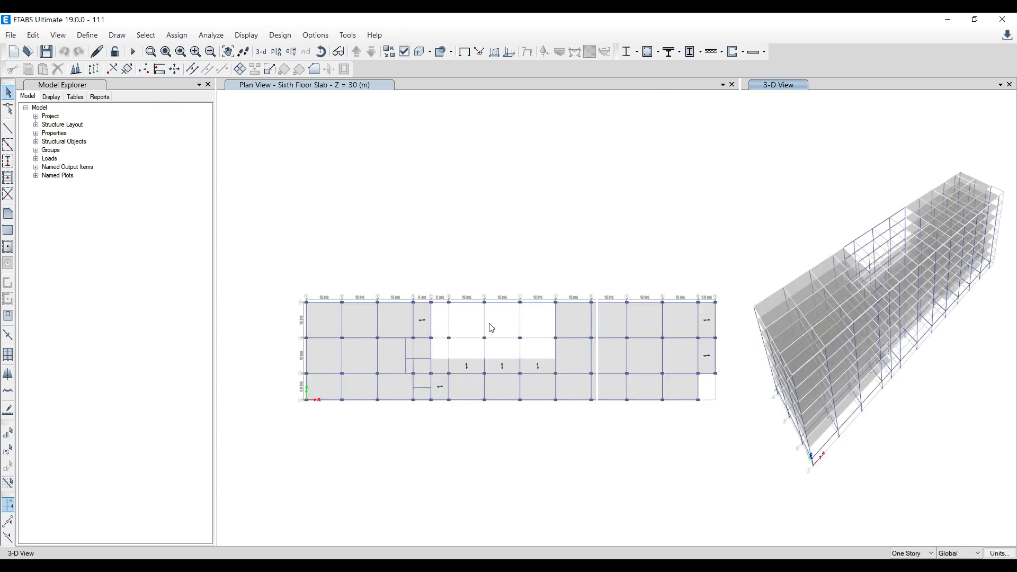
{"action": "scroll", "coordinate": [467, 406], "scroll_direction": "up", "scroll_amount": 2}
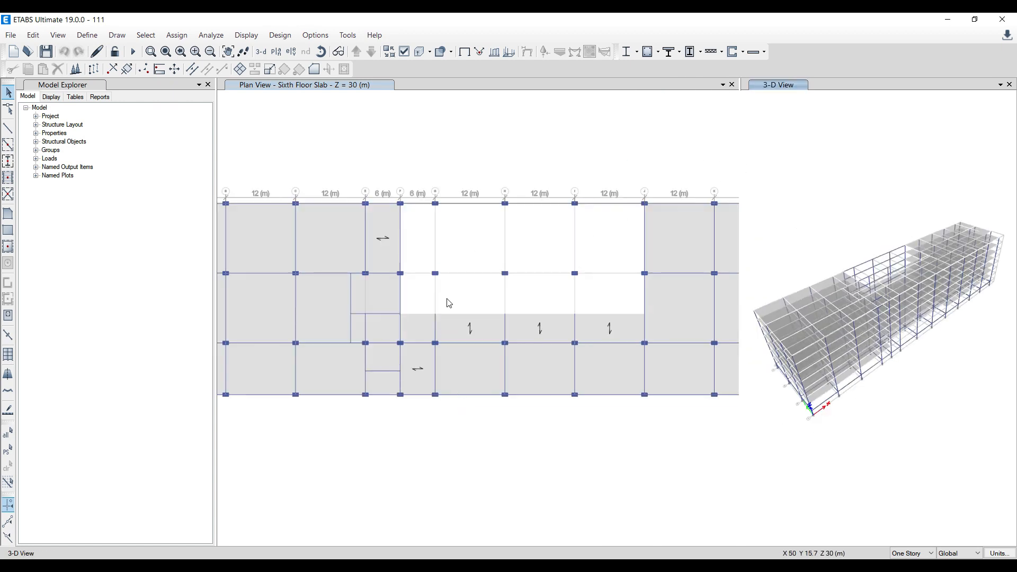
{"action": "left_click", "coordinate": [912, 553]}
{"action": "left_click", "coordinate": [909, 542]}
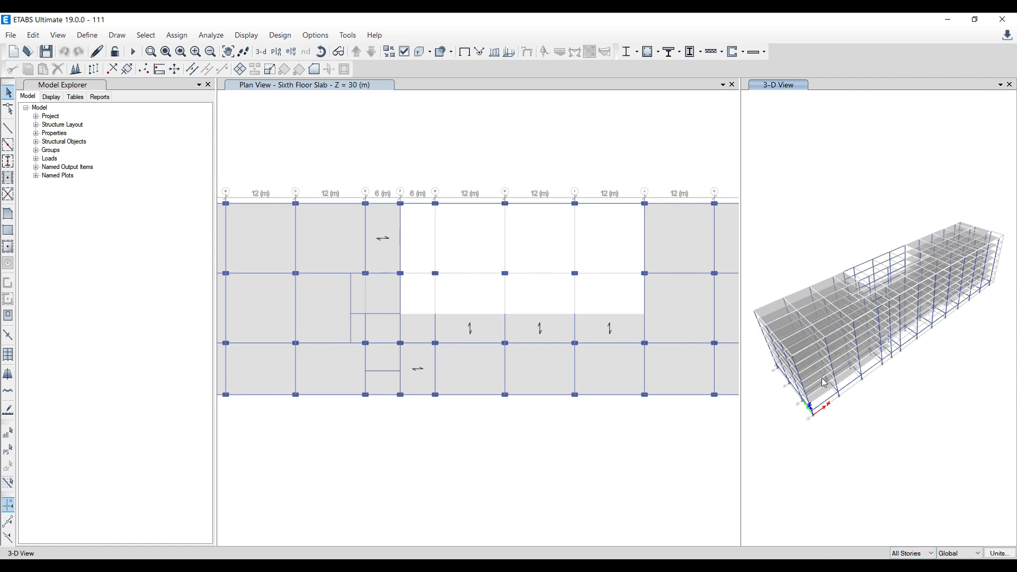
Check the section assignment of the top-story column standing in the building's open bay, and close its information
{"action": "scroll", "coordinate": [879, 283], "scroll_direction": "up", "scroll_amount": 3}
{"action": "scroll", "coordinate": [947, 263], "scroll_direction": "up", "scroll_amount": 2}
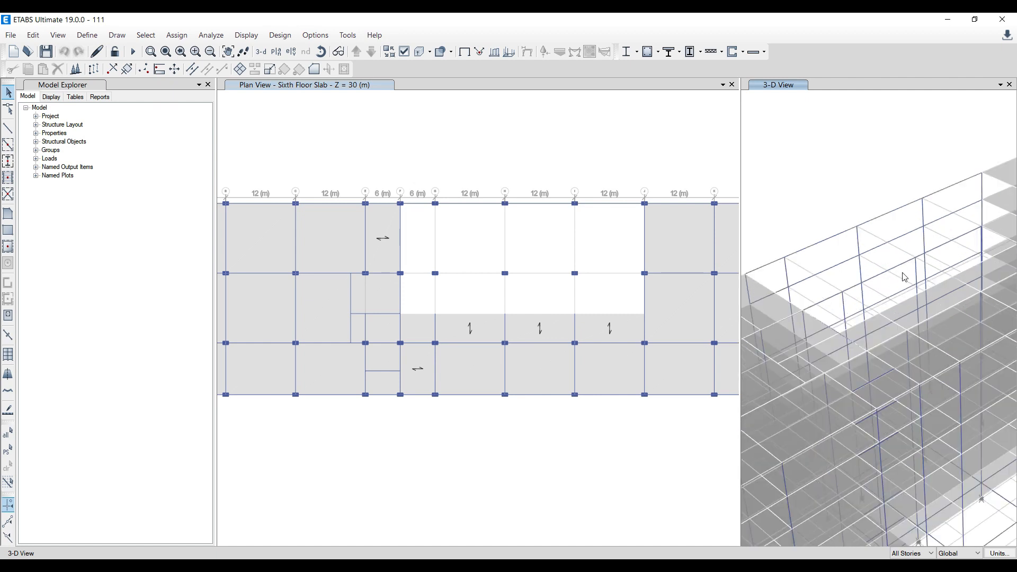
{"action": "right_click", "coordinate": [846, 307]}
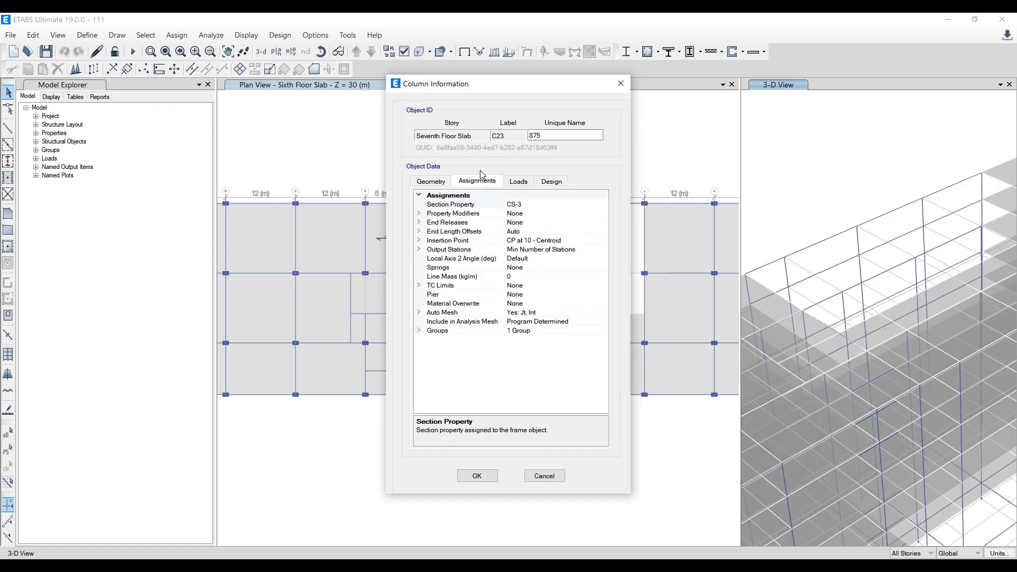
{"action": "left_click", "coordinate": [621, 88]}
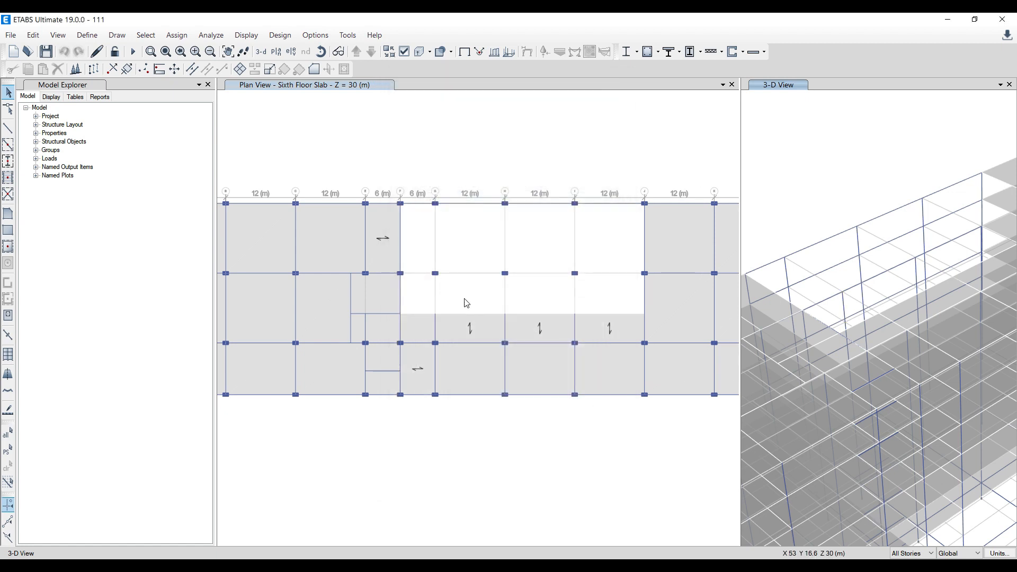
Delete the column at grid point G-3 on all stories
{"action": "left_click", "coordinate": [423, 257]}
{"action": "left_click_drag", "start_coordinate": [427, 264], "coordinate": [459, 292]}
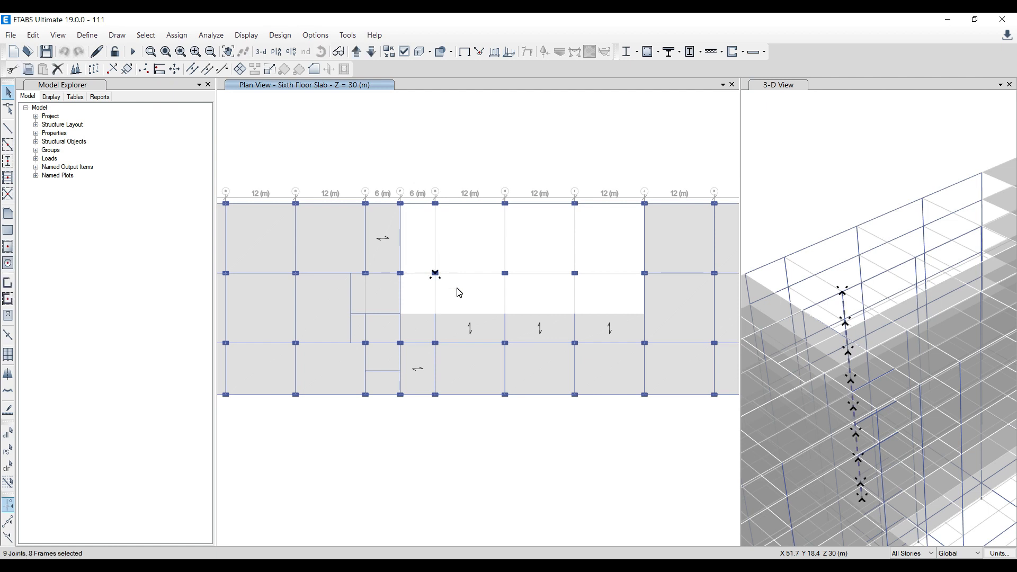
{"action": "key", "text": "Delete"}
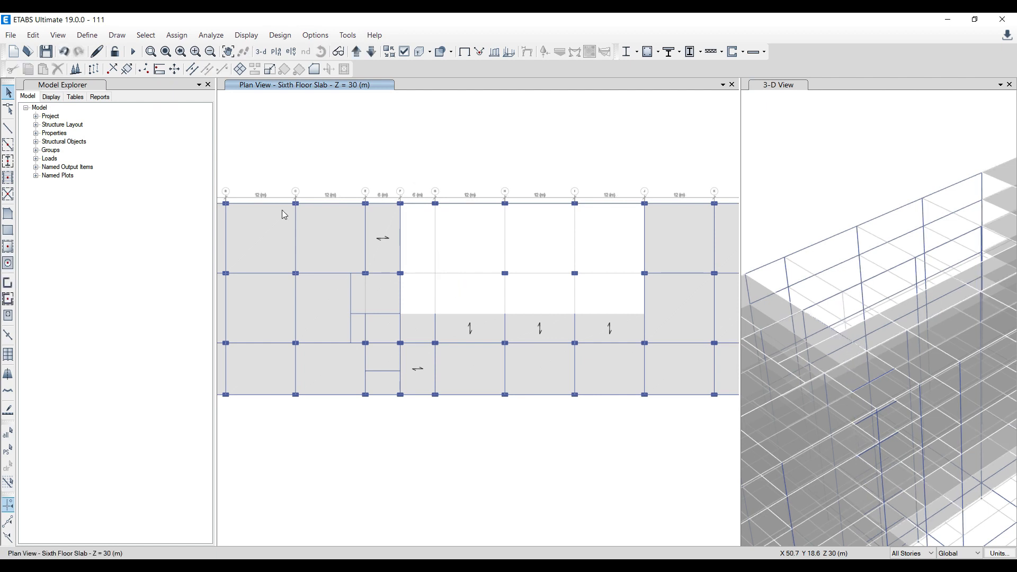
Draw a CS-3 column rotated 90 degrees at grid point G-3
{"action": "left_click", "coordinate": [8, 161]}
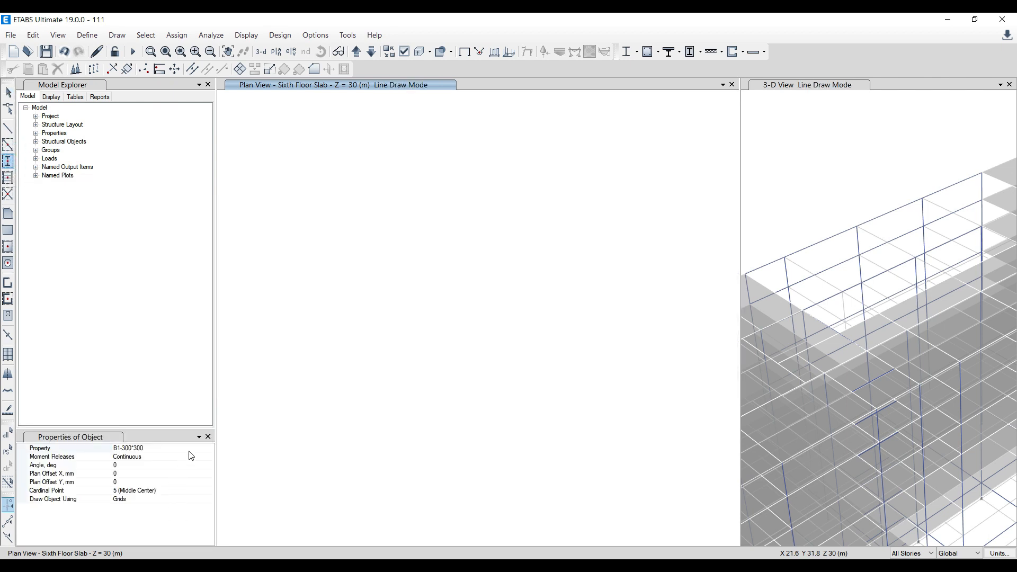
{"action": "left_click", "coordinate": [209, 449]}
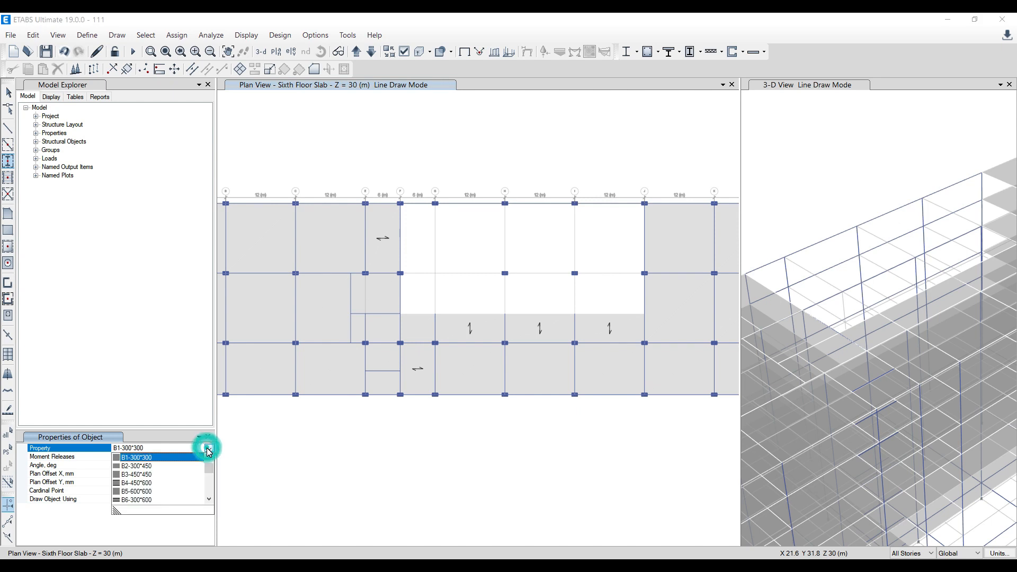
{"action": "scroll", "coordinate": [162, 477], "scroll_direction": "down", "scroll_amount": 4}
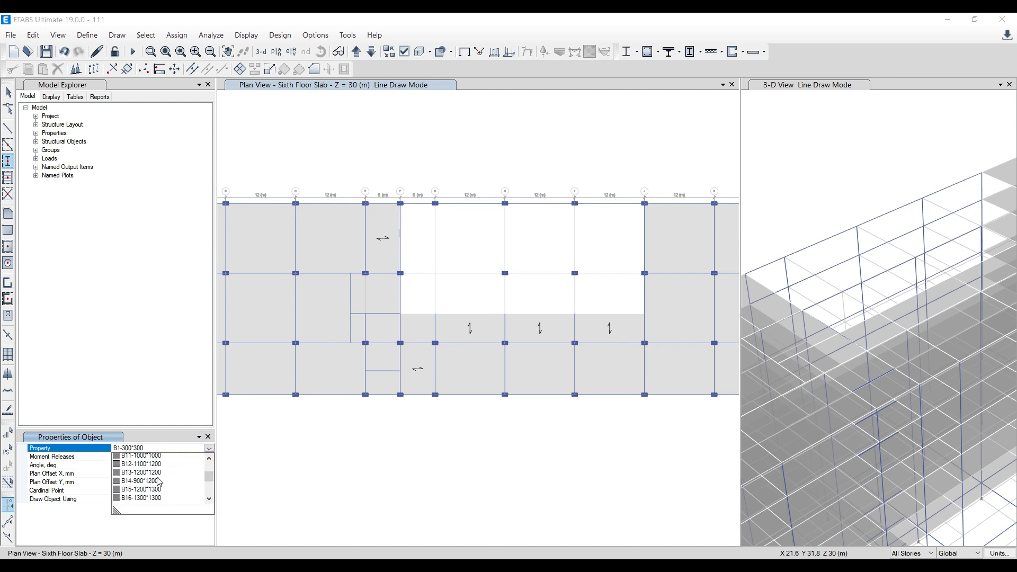
{"action": "scroll", "coordinate": [159, 482], "scroll_direction": "down", "scroll_amount": 8}
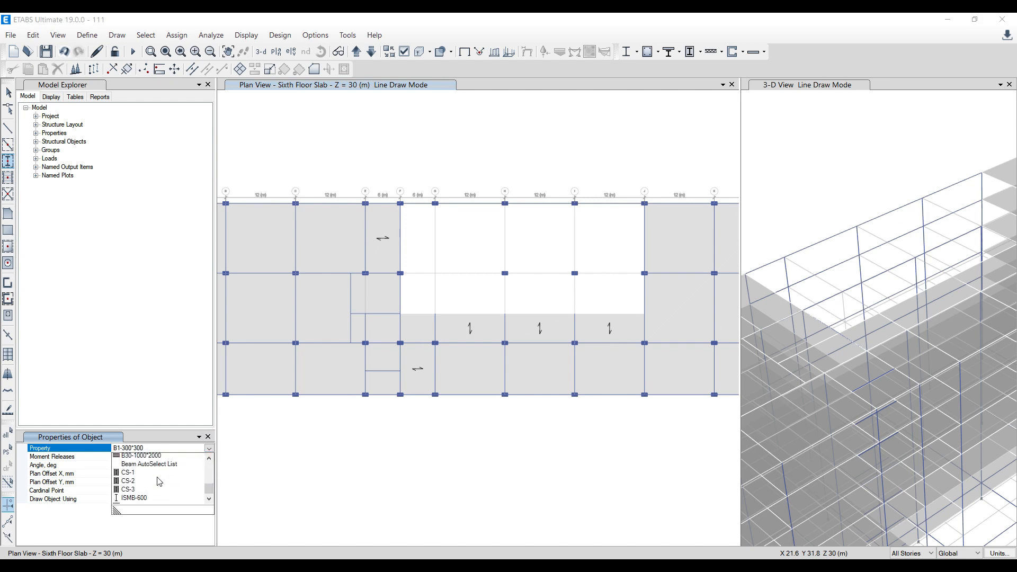
{"action": "left_click", "coordinate": [128, 483]}
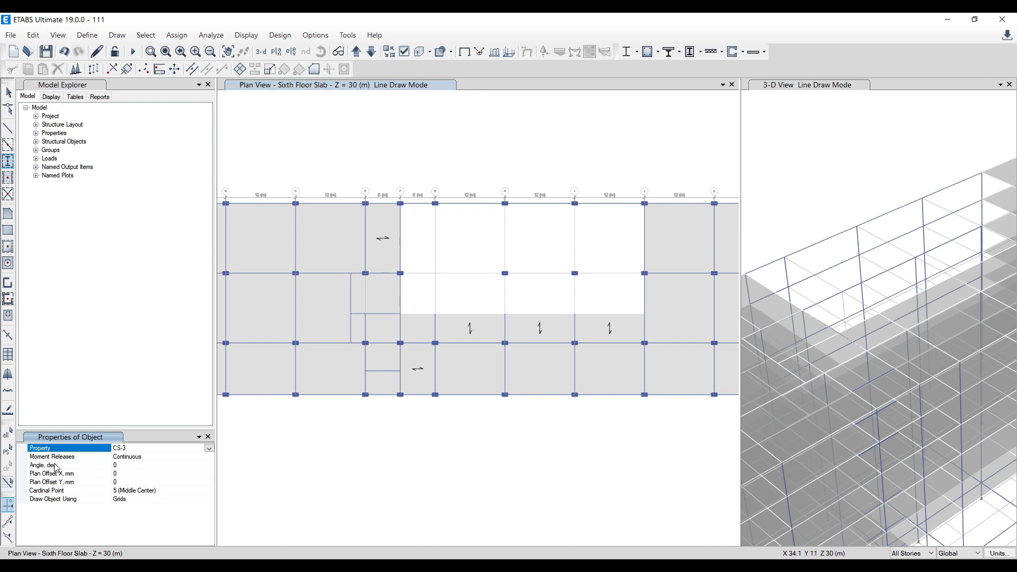
{"action": "left_click", "coordinate": [122, 466]}
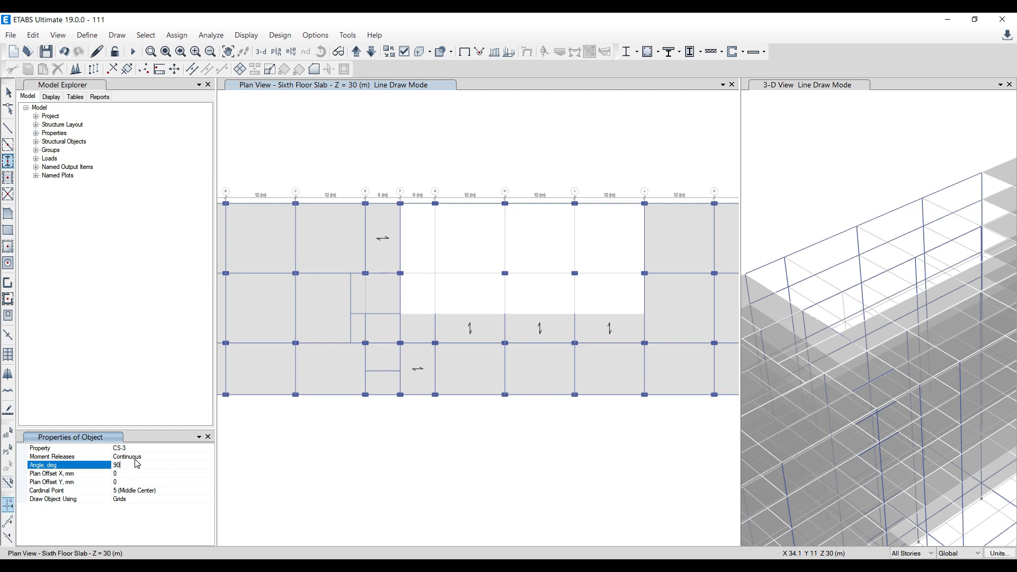
{"action": "left_click", "coordinate": [128, 474]}
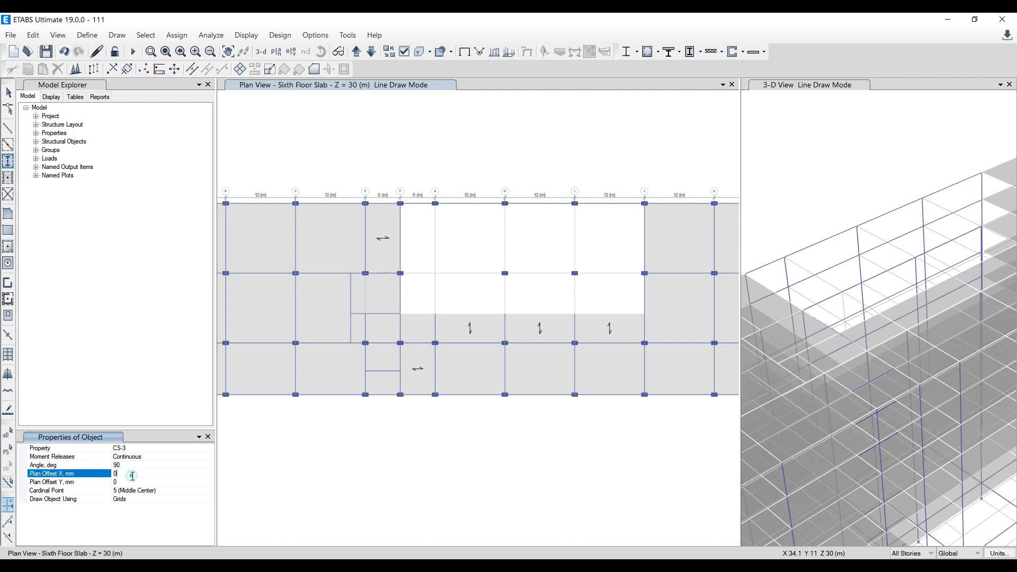
{"action": "left_click", "coordinate": [434, 274]}
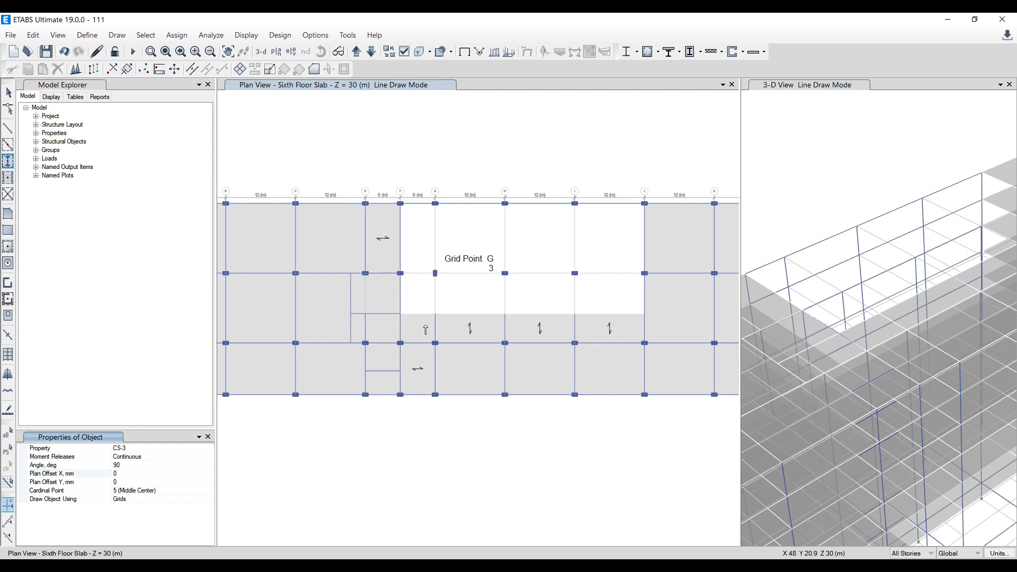
Add two CS-3 columns on grid line G: one at 90 degrees near Y 25.8 m, one at 45 degrees between G-3 and the slab edge
{"action": "scroll", "coordinate": [427, 275], "scroll_direction": "up", "scroll_amount": 2}
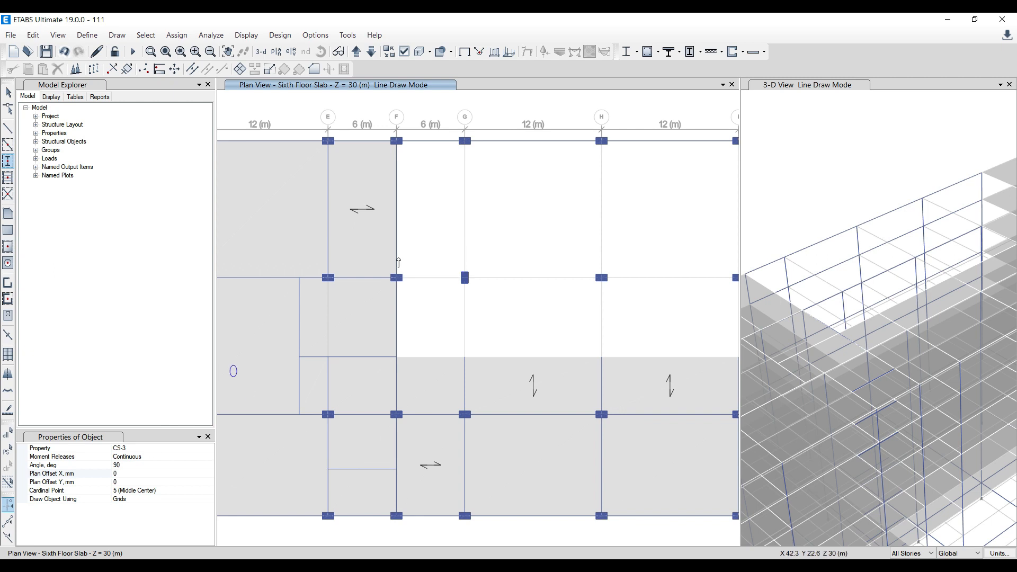
{"action": "left_click", "coordinate": [465, 223]}
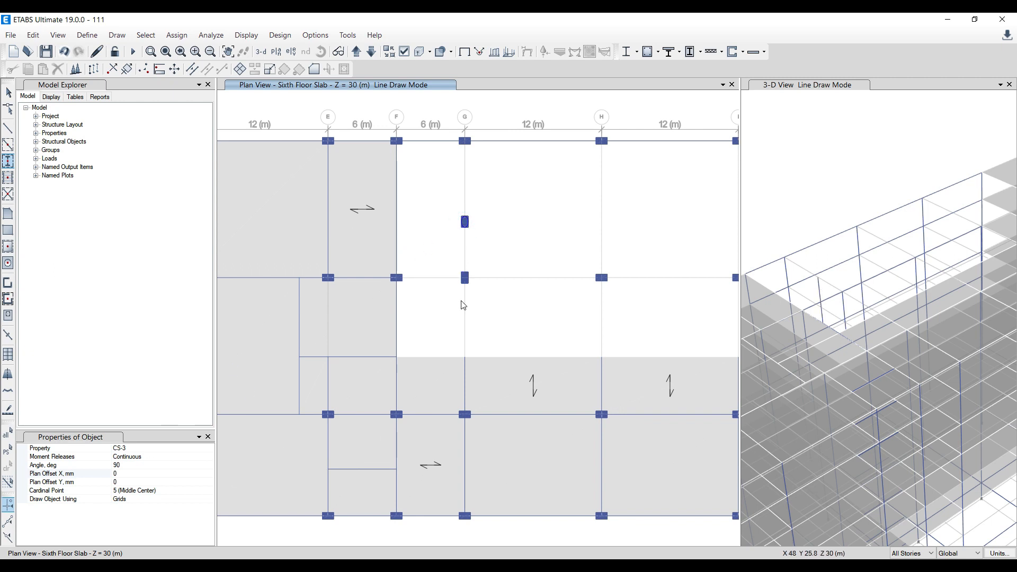
{"action": "left_click", "coordinate": [136, 466]}
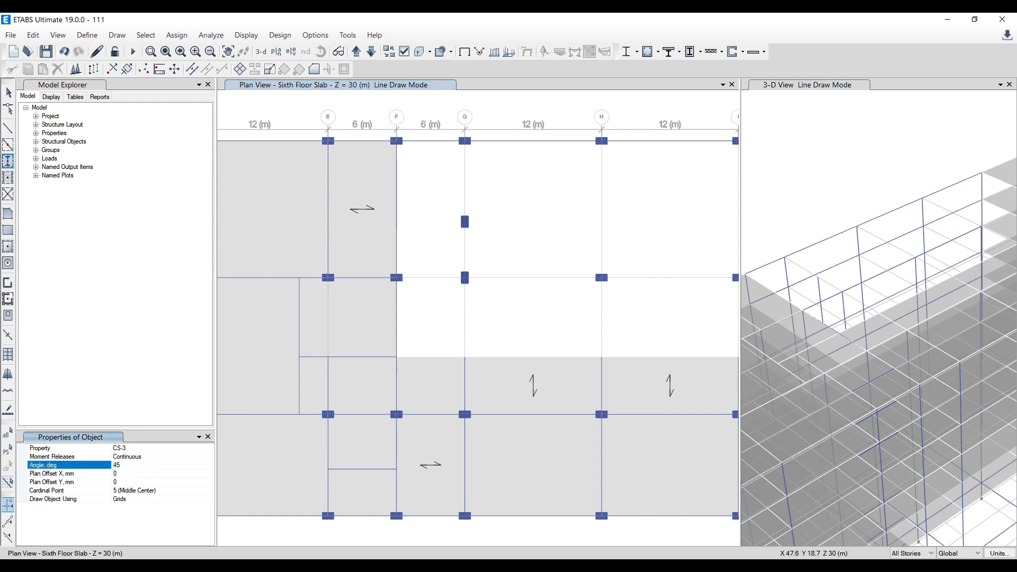
{"action": "left_click", "coordinate": [119, 476]}
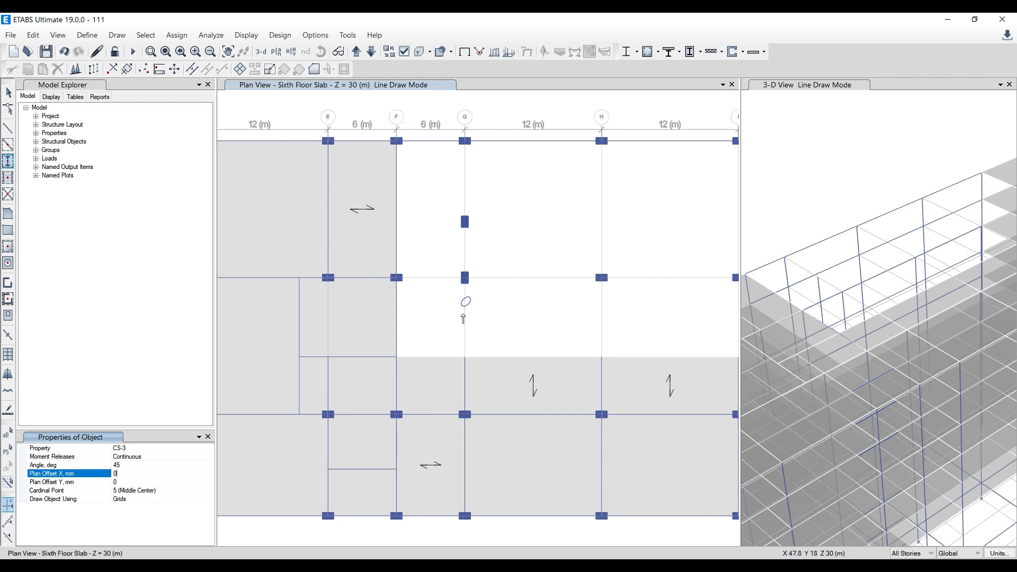
{"action": "left_click", "coordinate": [465, 317]}
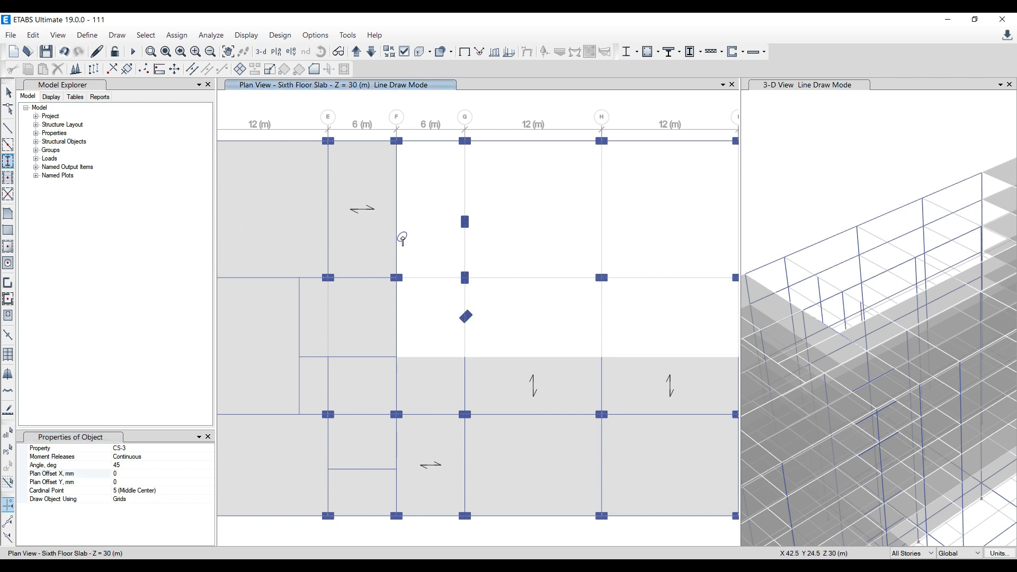
Undo the rotated columns and the deletion of the column at G-3, and leave column drawing
{"action": "key", "text": "ctrl+z"}
{"action": "key", "text": "ctrl+z"}
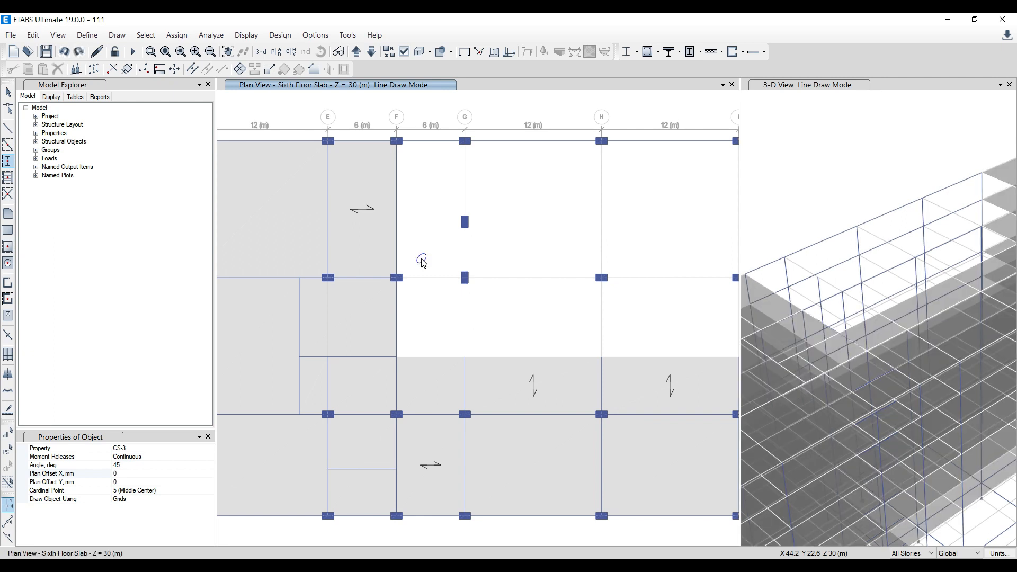
{"action": "key", "text": "ctrl+z"}
{"action": "key", "text": "ctrl+y"}
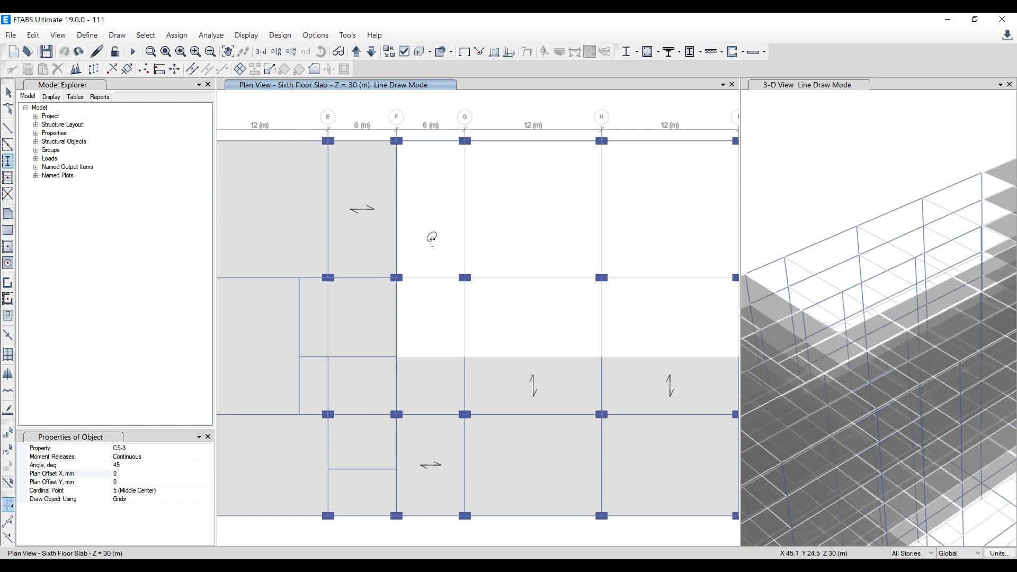
{"action": "key", "text": "Escape"}
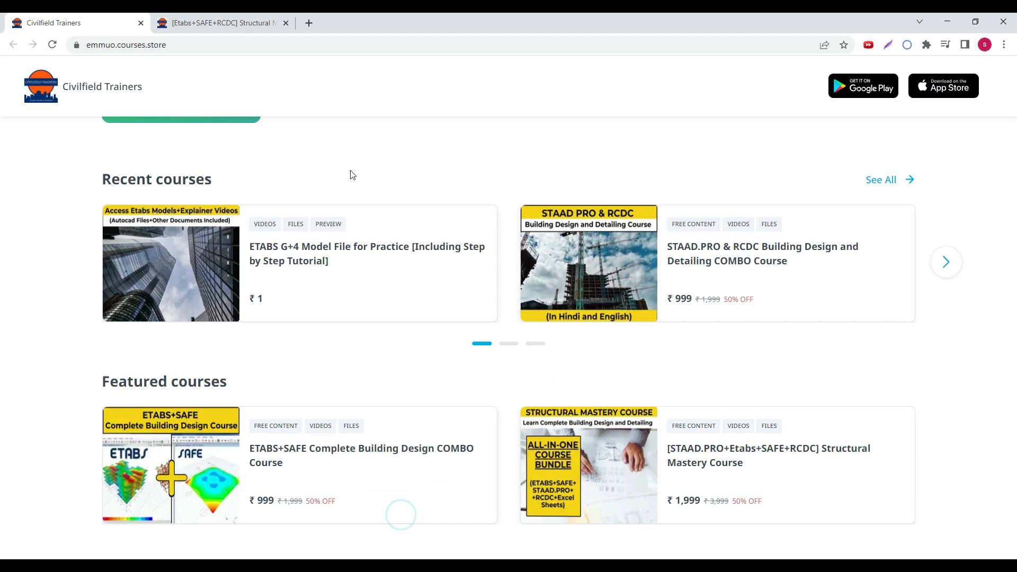
{"action": "scroll", "coordinate": [255, 212], "scroll_direction": "up", "scroll_amount": 10}
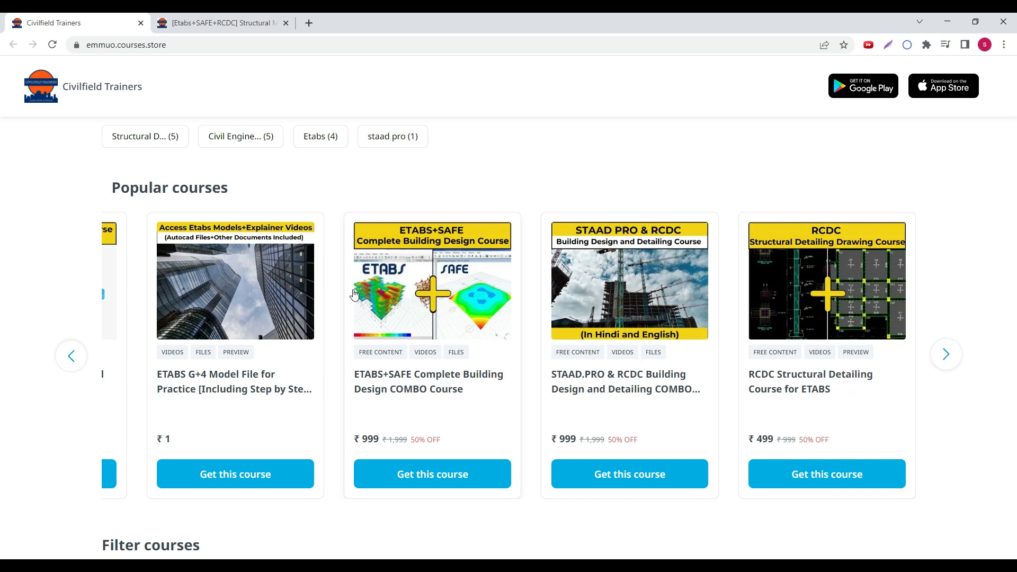
Switch to the browser and review the [Etabs+SAFE+RCDC] Structural Mastery Course page's overview and pricing
{"action": "left_click", "coordinate": [223, 24]}
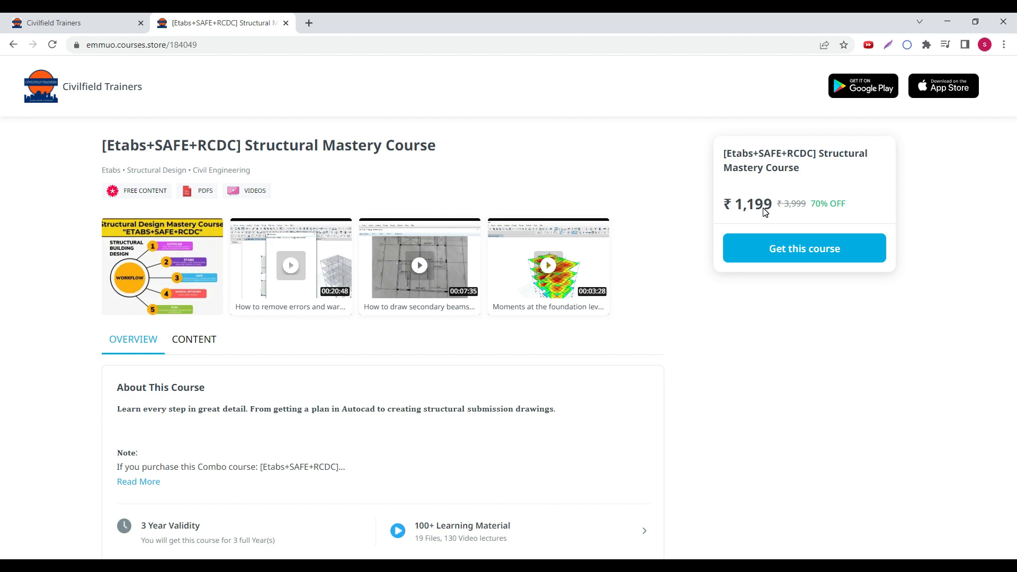
{"action": "scroll", "coordinate": [636, 286], "scroll_direction": "down", "scroll_amount": 1}
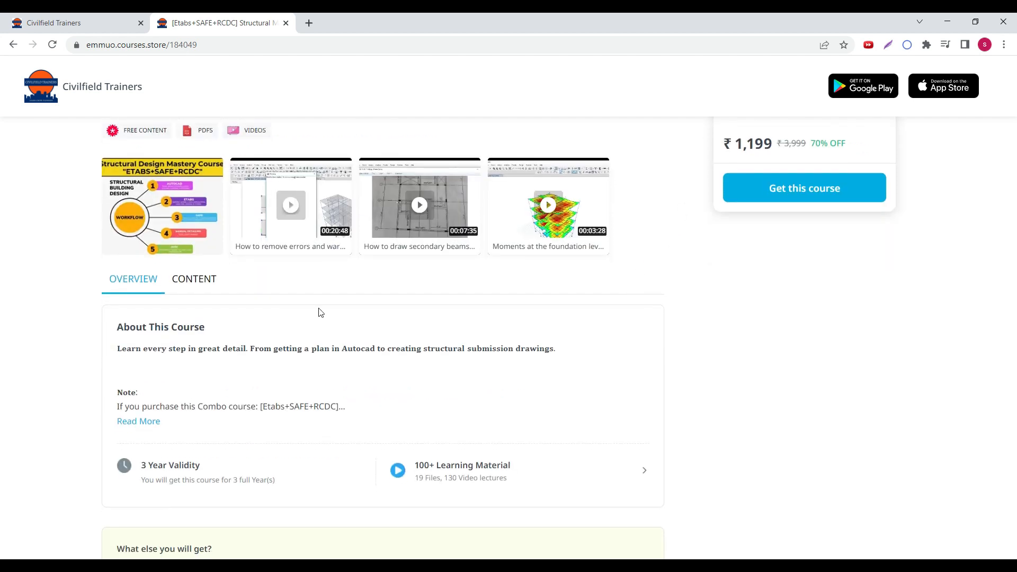
{"action": "scroll", "coordinate": [704, 305], "scroll_direction": "up", "scroll_amount": 1}
{"action": "left_click", "coordinate": [95, 24]}
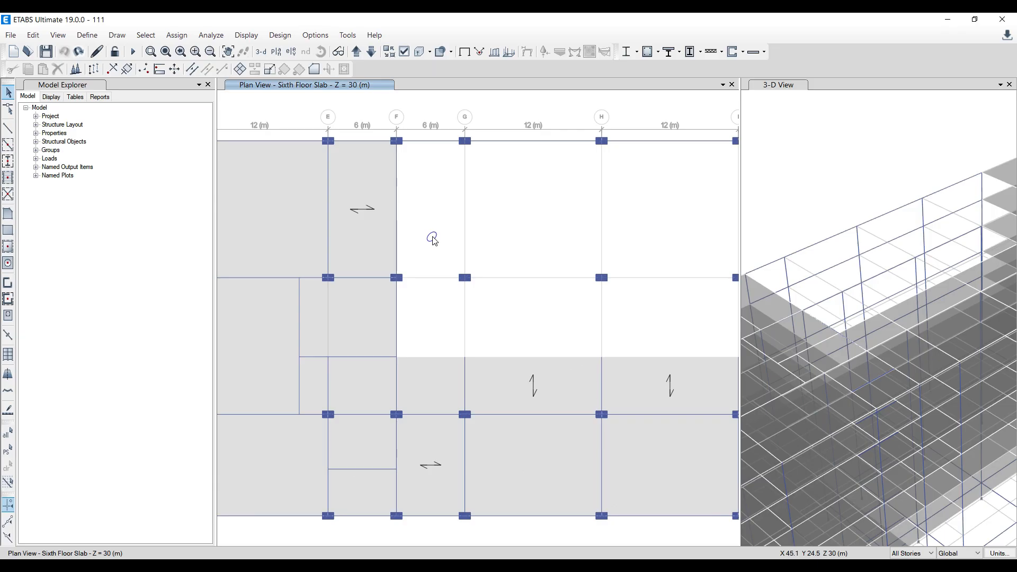
Switch back to ETABS and examine the column layout and orientation across the Sixth Floor Slab plan and the 3-D view
{"action": "scroll", "coordinate": [433, 240], "scroll_direction": "down", "scroll_amount": 3}
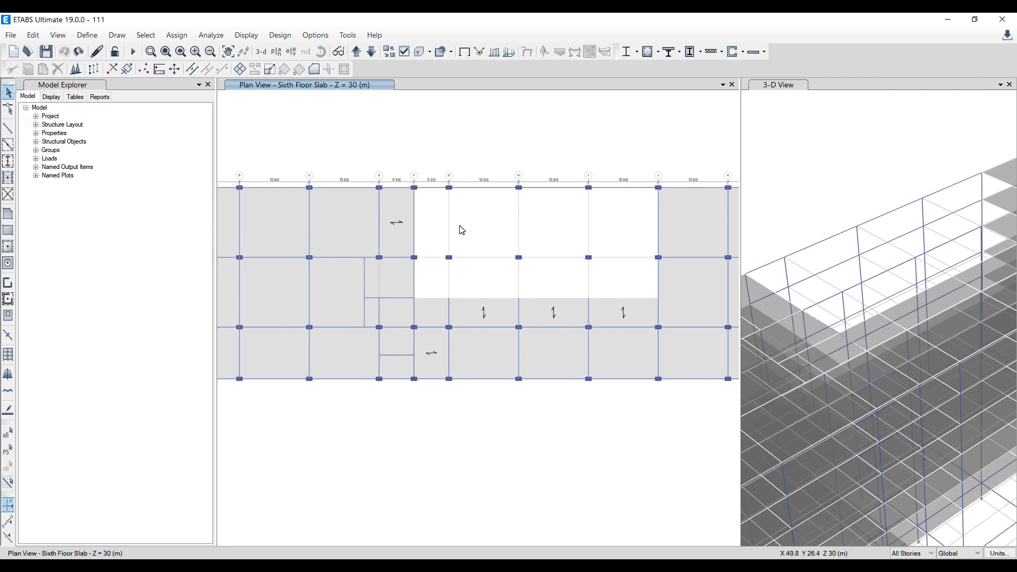
{"action": "scroll", "coordinate": [461, 230], "scroll_direction": "down", "scroll_amount": 2}
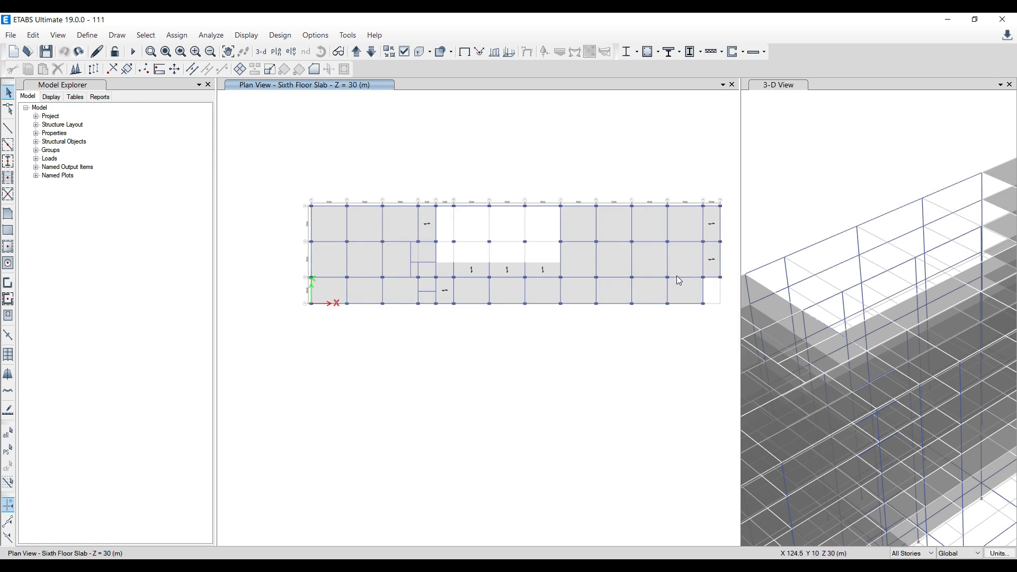
{"action": "scroll", "coordinate": [824, 288], "scroll_direction": "down", "scroll_amount": 3}
{"action": "middle_click_drag", "start_coordinate": [504, 371], "coordinate": [461, 391]}
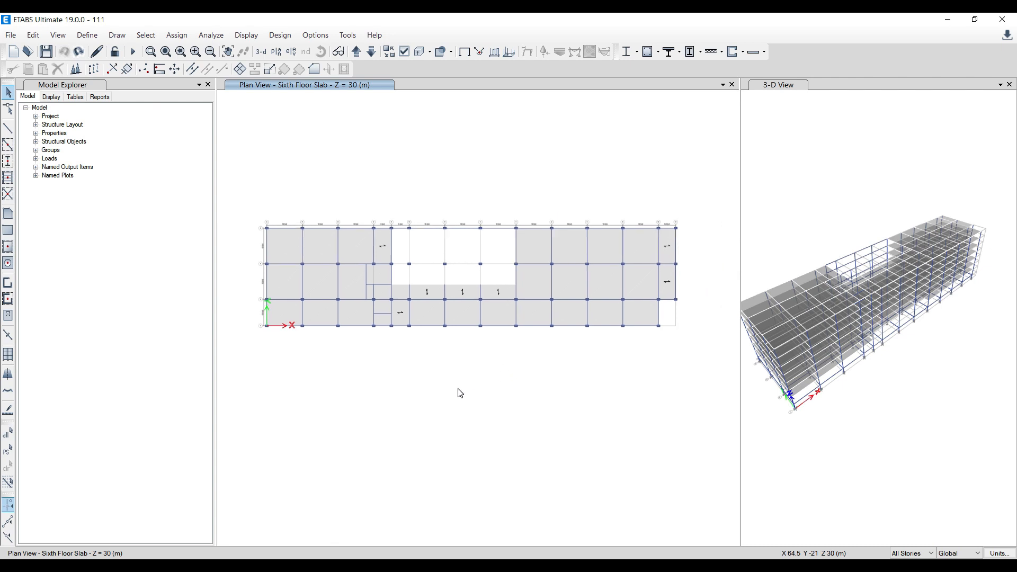
{"action": "scroll", "coordinate": [287, 313], "scroll_direction": "up", "scroll_amount": 2}
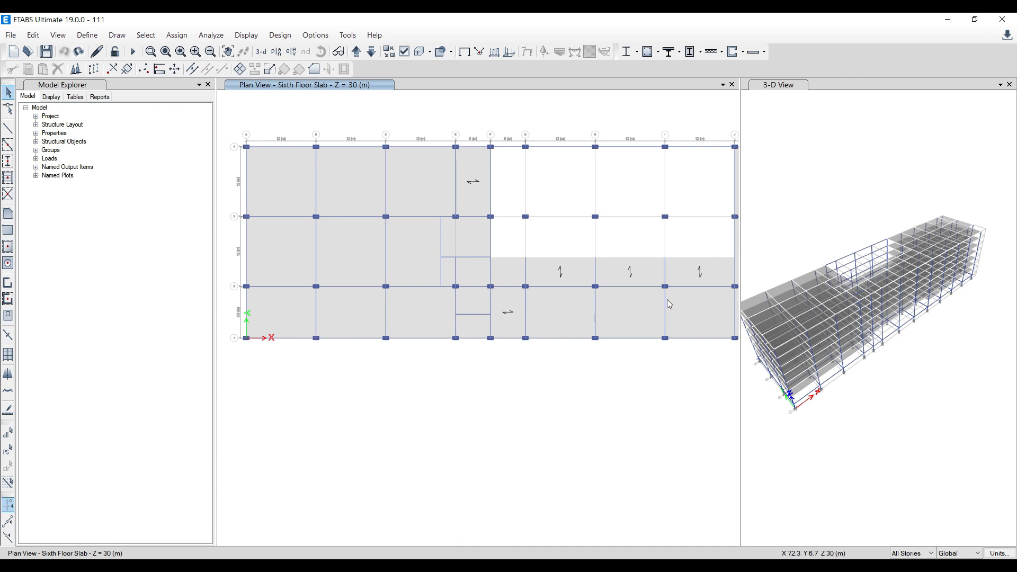
{"action": "scroll", "coordinate": [491, 310], "scroll_direction": "down", "scroll_amount": 2}
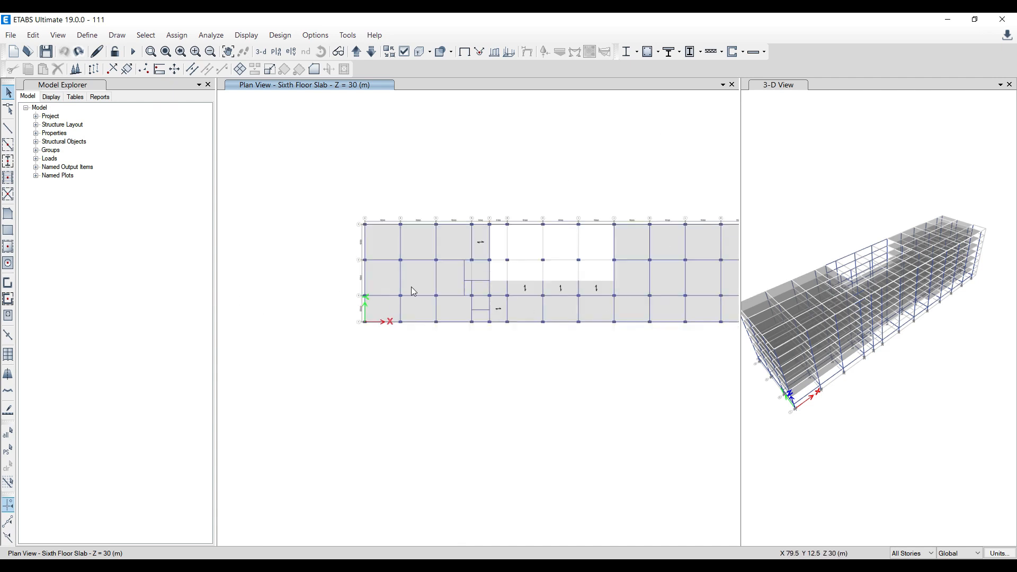
{"action": "scroll", "coordinate": [532, 297], "scroll_direction": "up", "scroll_amount": 2}
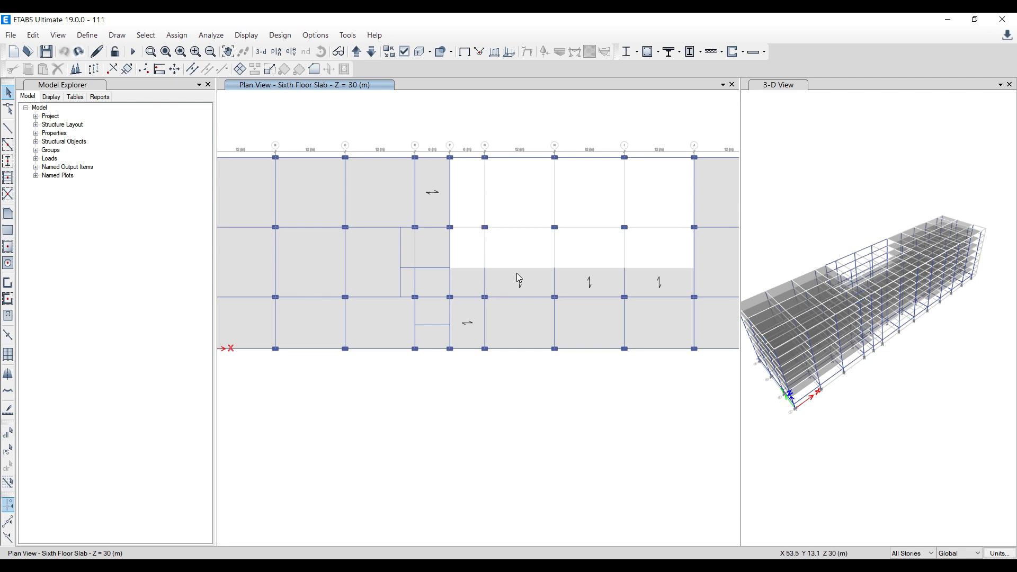
{"action": "middle_click_drag", "start_coordinate": [517, 264], "coordinate": [655, 297]}
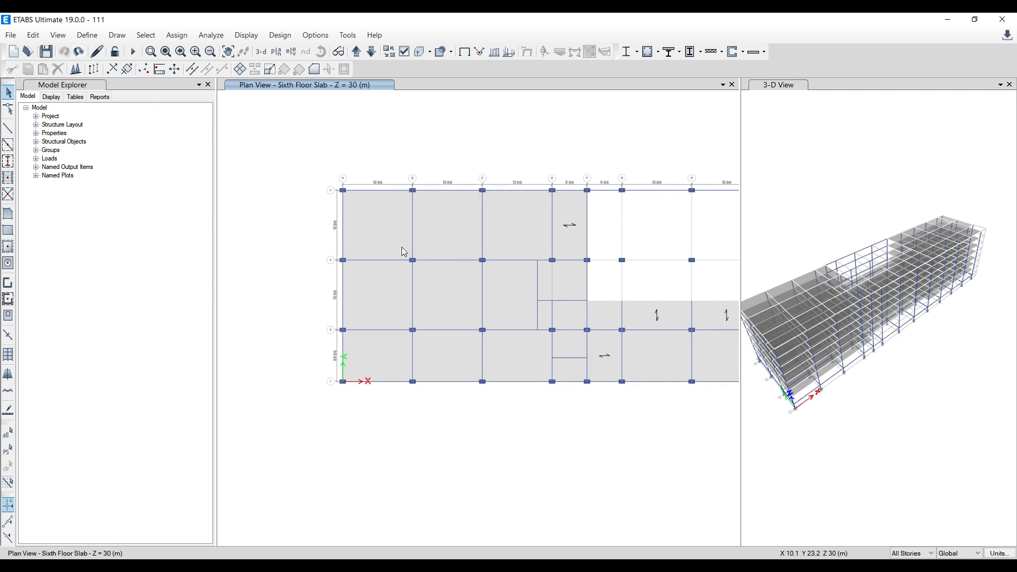
{"action": "scroll", "coordinate": [404, 252], "scroll_direction": "up", "scroll_amount": 2}
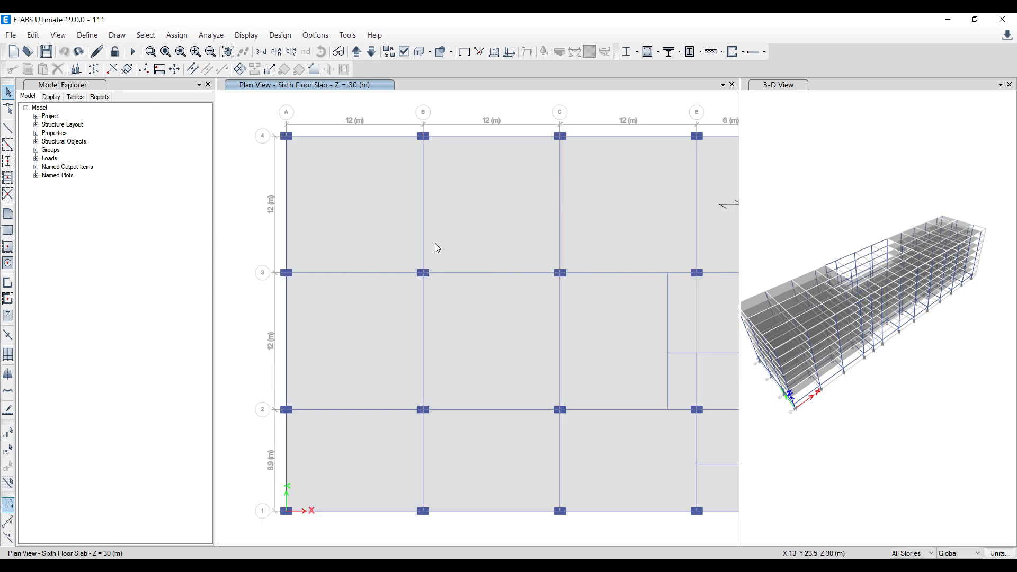
{"action": "scroll", "coordinate": [436, 248], "scroll_direction": "down", "scroll_amount": 2}
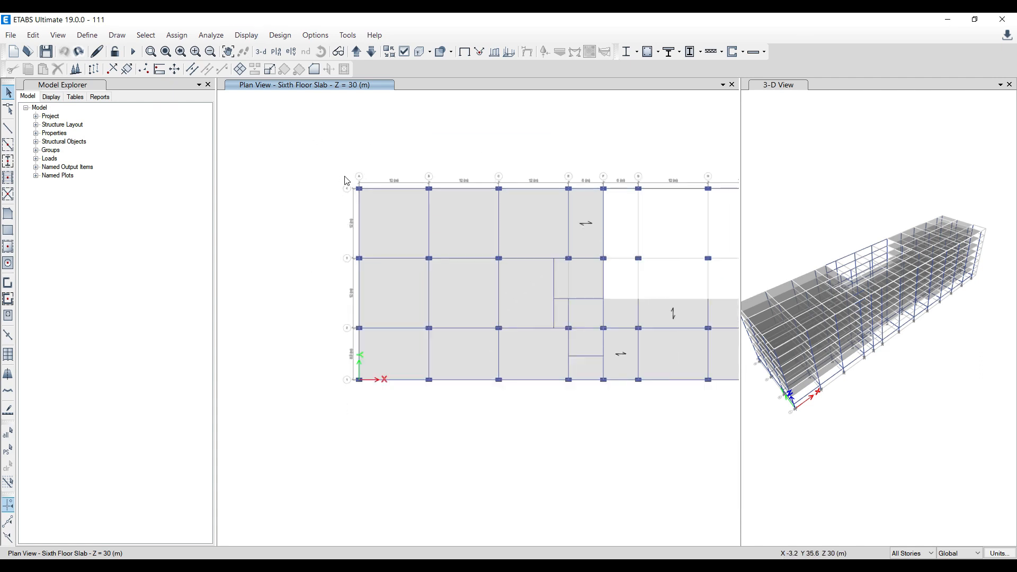
{"action": "scroll", "coordinate": [275, 200], "scroll_direction": "down", "scroll_amount": 2}
Select all columns in the model by object type and inspect the selection in the 3-D view
{"action": "left_click", "coordinate": [403, 137]}
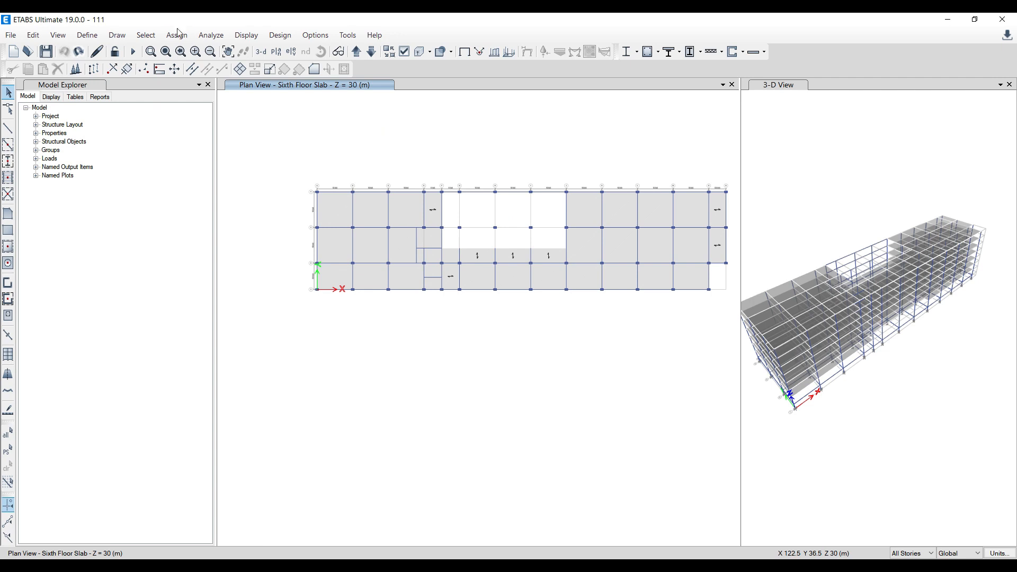
{"action": "left_click", "coordinate": [146, 35]}
{"action": "left_click", "coordinate": [148, 35]}
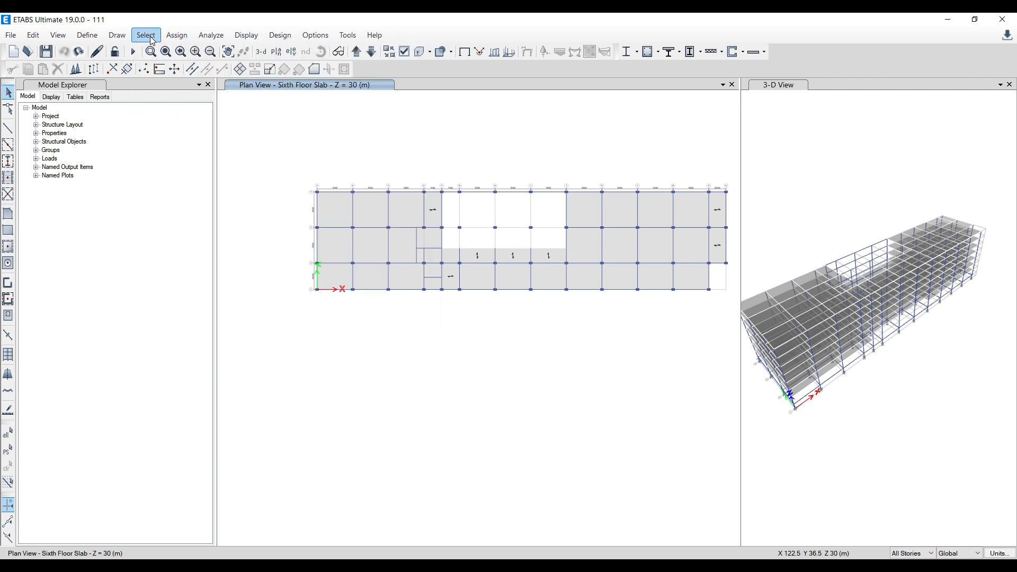
{"action": "left_click", "coordinate": [148, 35]}
{"action": "mouse_move", "coordinate": [161, 50]}
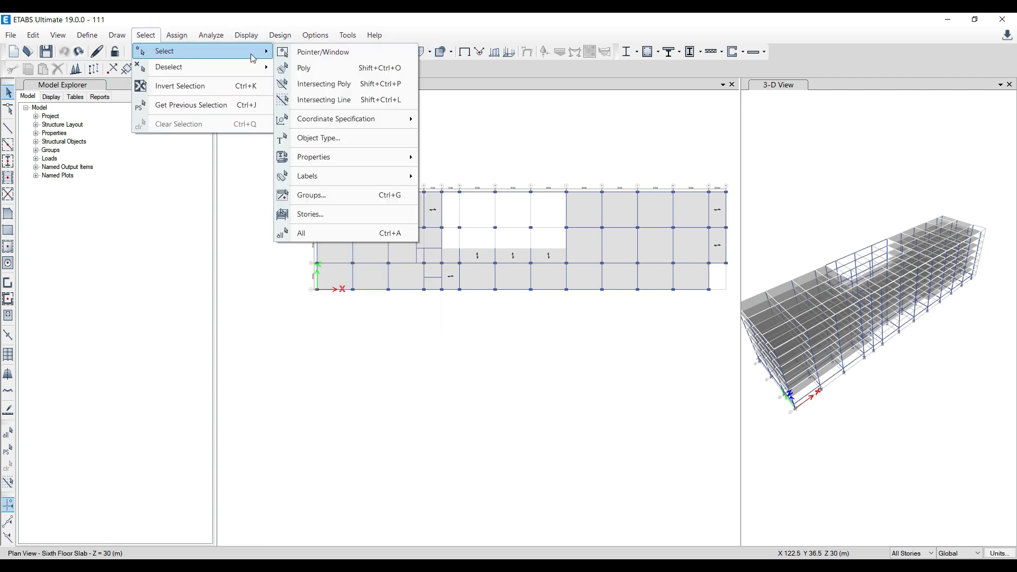
{"action": "left_click", "coordinate": [316, 139]}
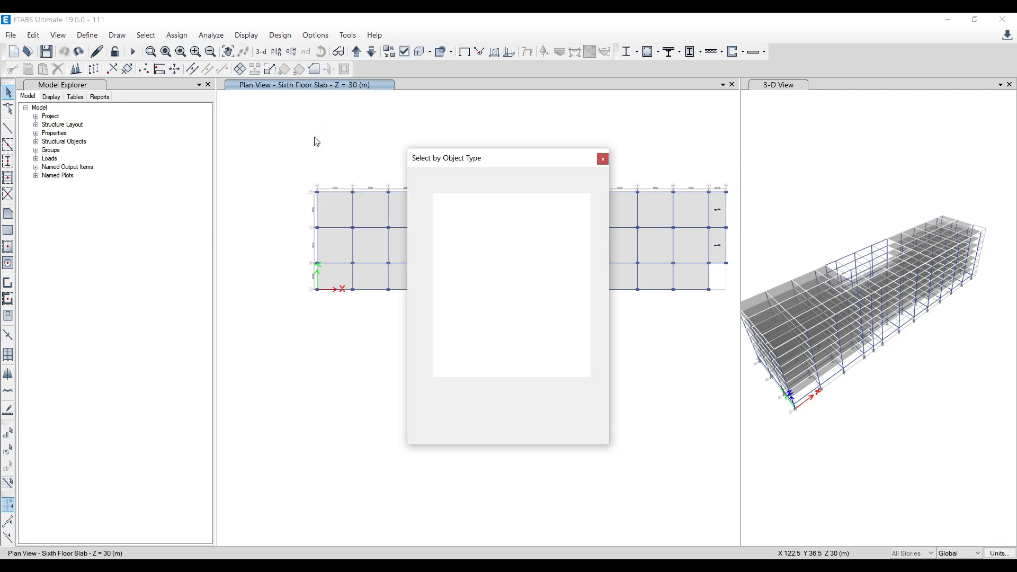
{"action": "left_click", "coordinate": [448, 204]}
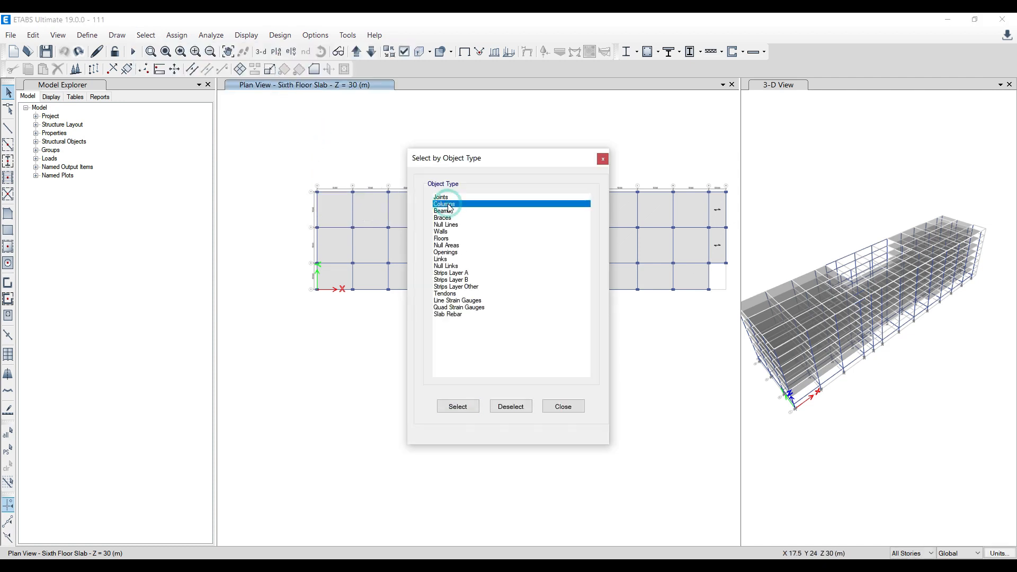
{"action": "left_click", "coordinate": [453, 407]}
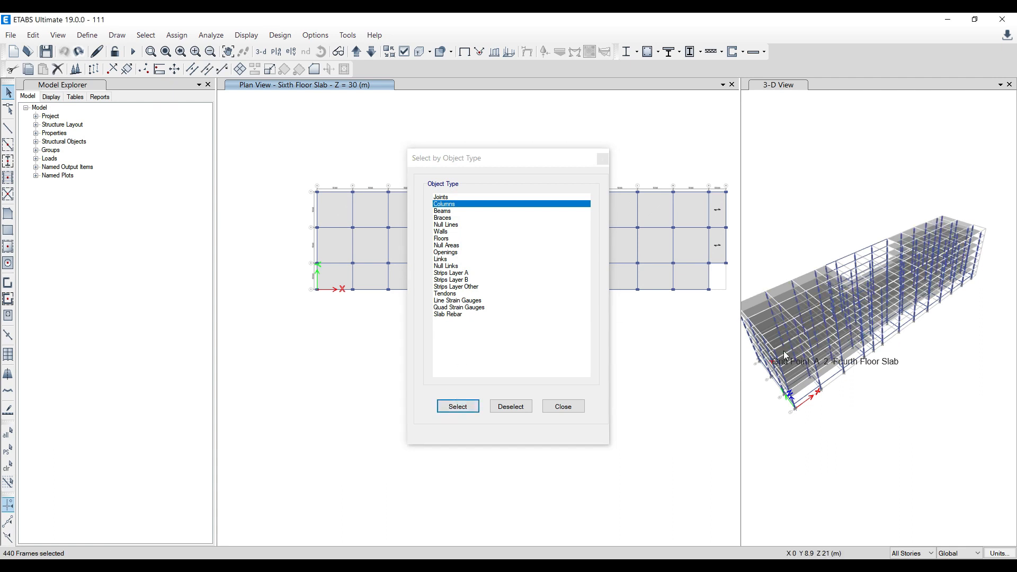
{"action": "scroll", "coordinate": [826, 358], "scroll_direction": "up", "scroll_amount": 3}
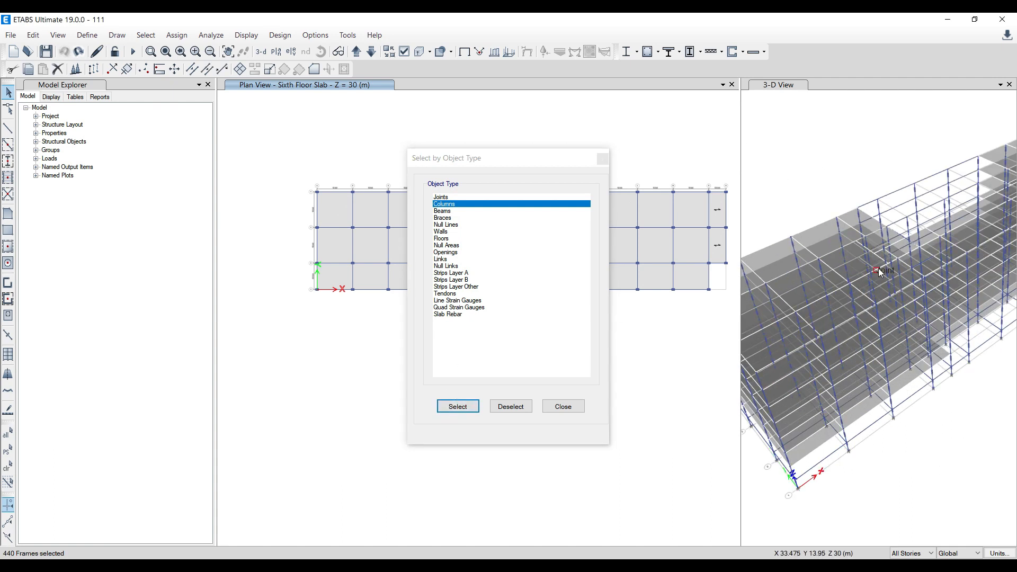
Show only the selected columns in the Sixth Floor Slab plan, close the selection dialog and bring all objects back
{"action": "left_click_drag", "start_coordinate": [545, 158], "coordinate": [405, 167]}
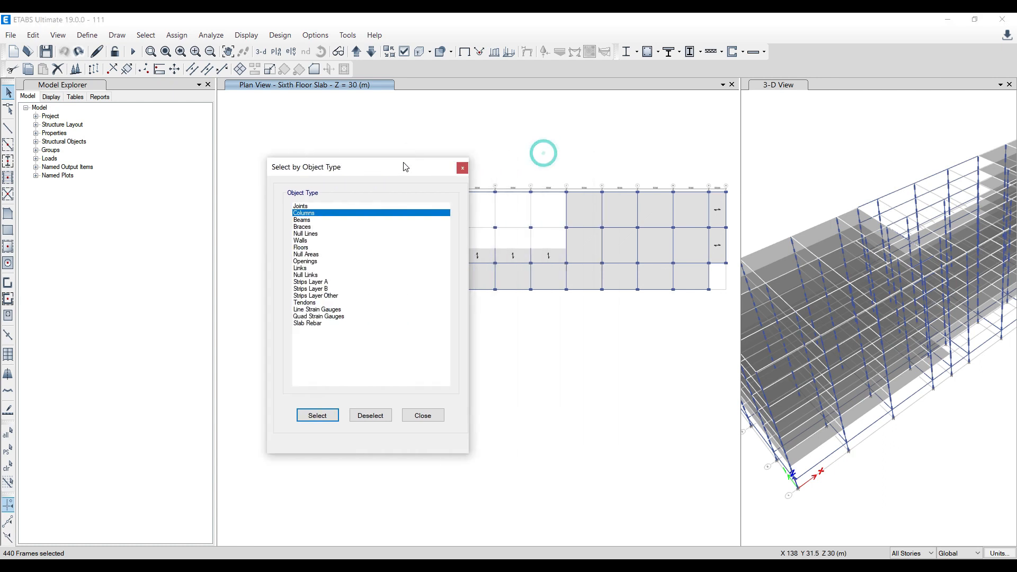
{"action": "right_click", "coordinate": [517, 139]}
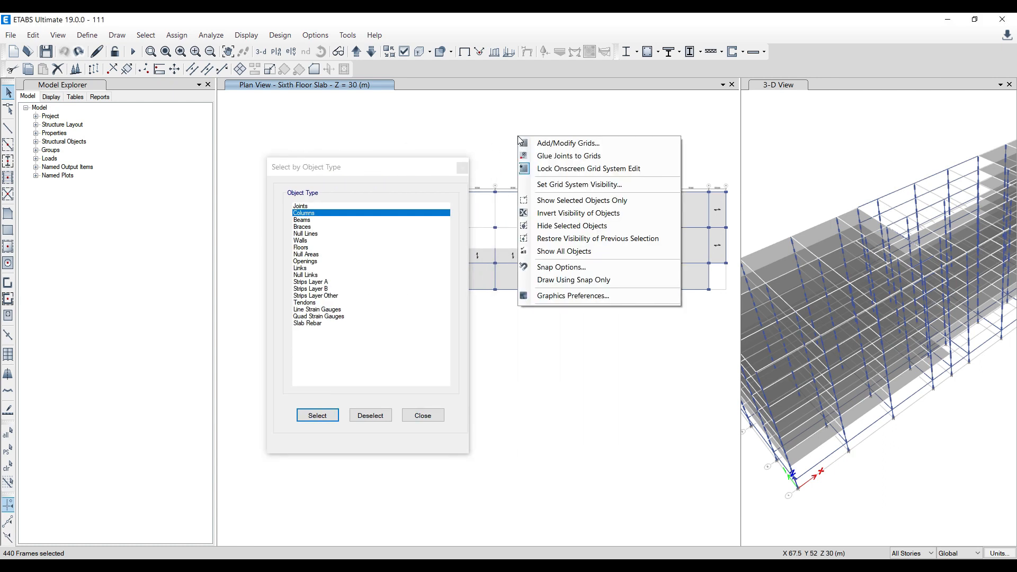
{"action": "left_click", "coordinate": [573, 202]}
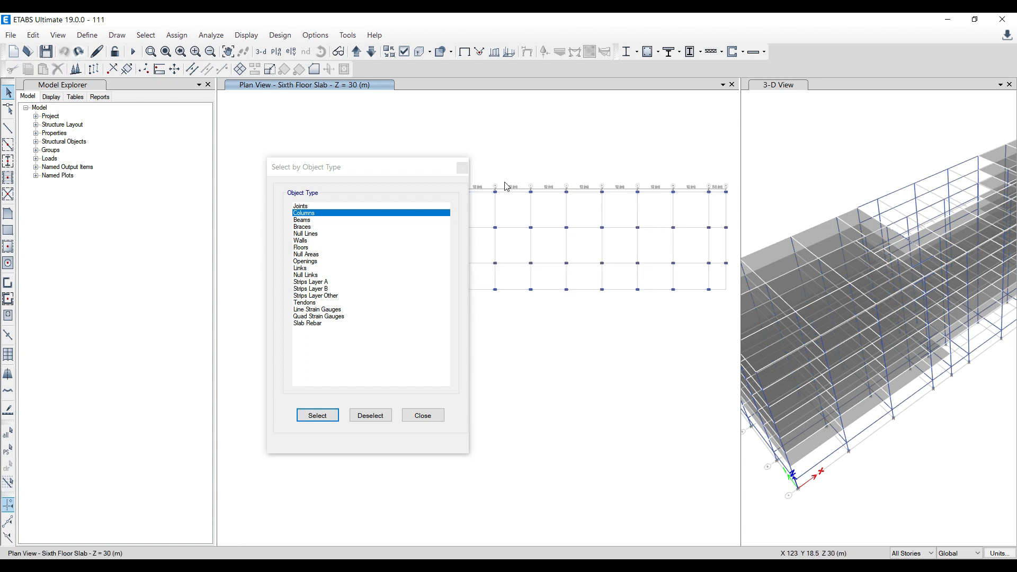
{"action": "left_click", "coordinate": [462, 168]}
{"action": "right_click", "coordinate": [408, 144]}
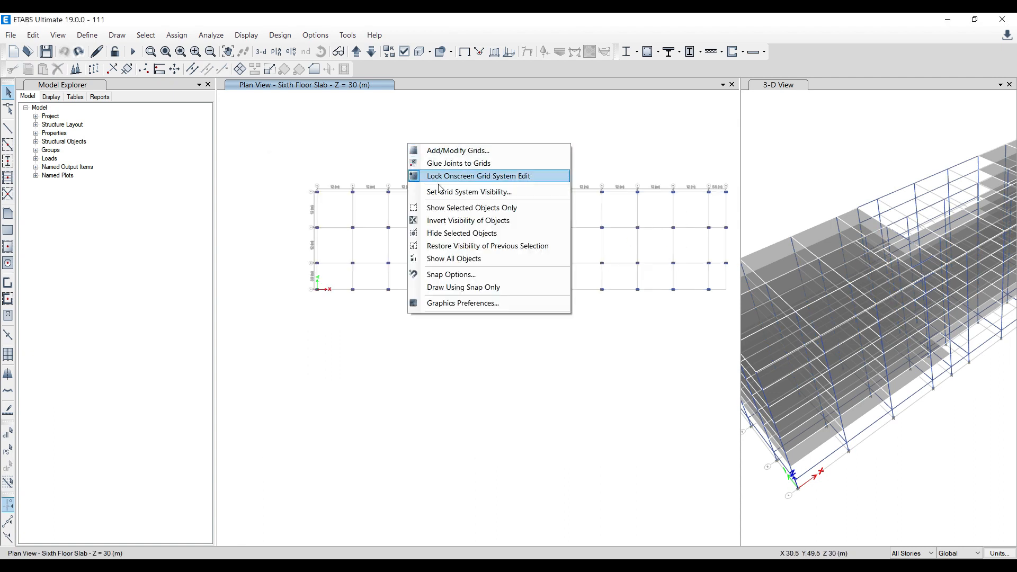
{"action": "left_click", "coordinate": [472, 259]}
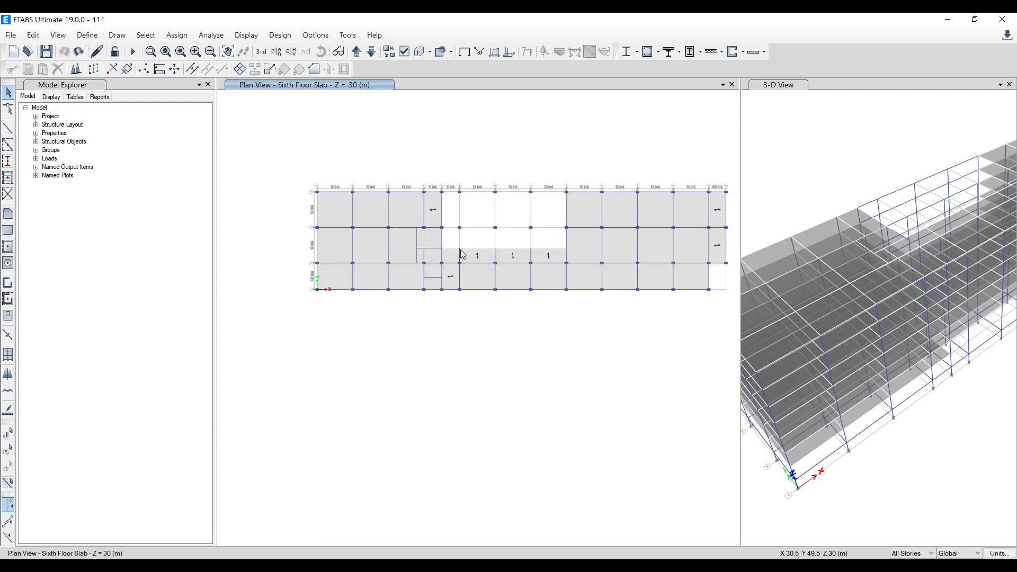
Select every column in the model using selection by object type
{"action": "left_click", "coordinate": [144, 35]}
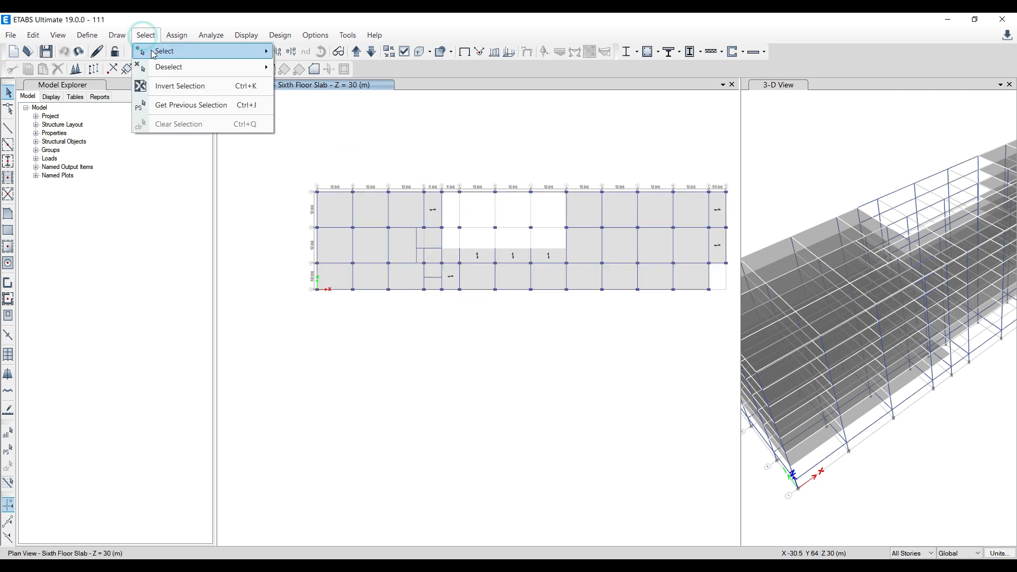
{"action": "mouse_move", "coordinate": [155, 52]}
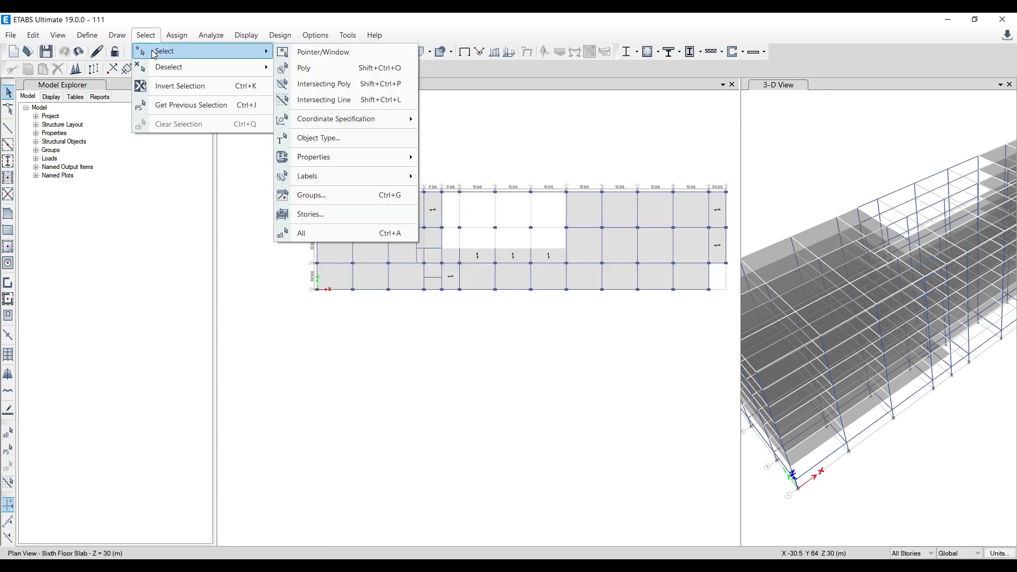
{"action": "left_click", "coordinate": [342, 147]}
{"action": "left_click_drag", "start_coordinate": [347, 168], "coordinate": [117, 99]}
{"action": "left_click", "coordinate": [94, 143]}
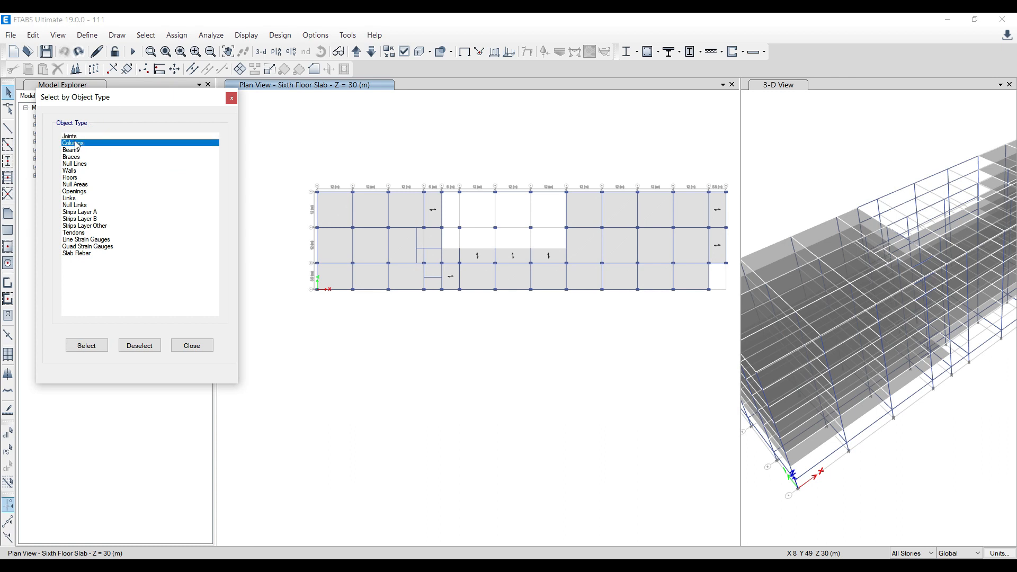
{"action": "left_click", "coordinate": [79, 347]}
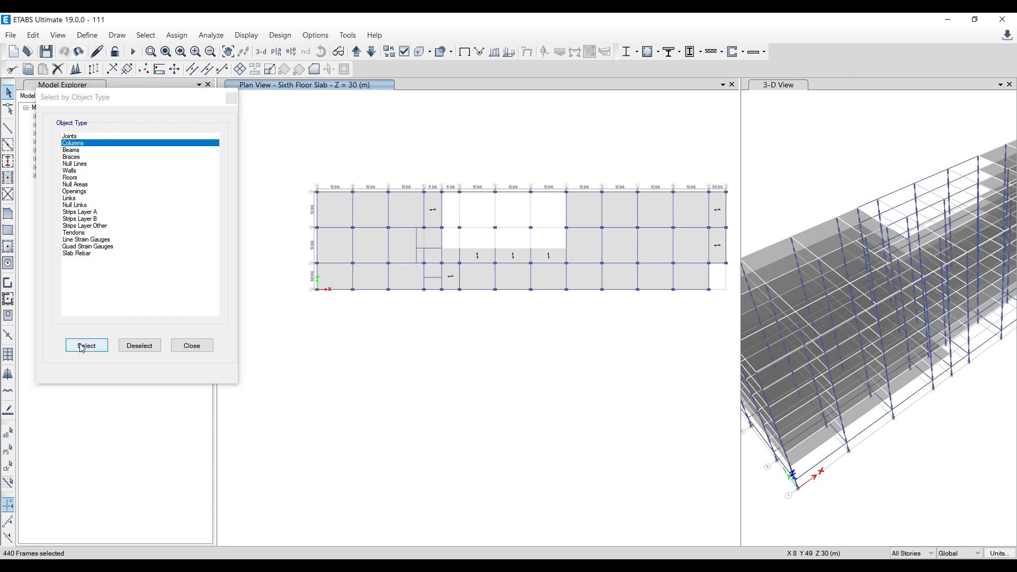
{"action": "left_click", "coordinate": [80, 347]}
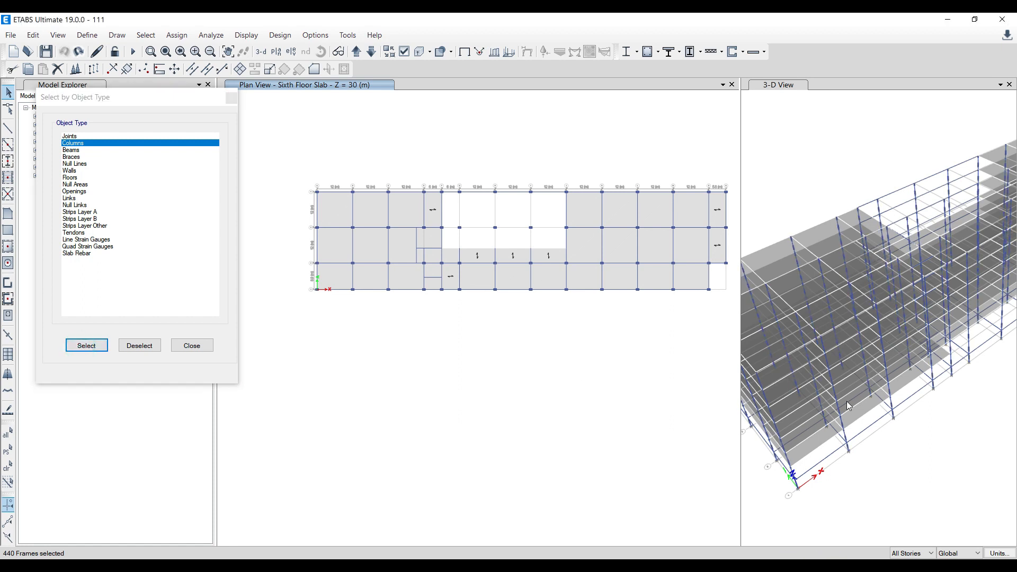
Show only the selected columns in the Sixth Floor Slab plan and close the selection dialog
{"action": "right_click", "coordinate": [418, 142]}
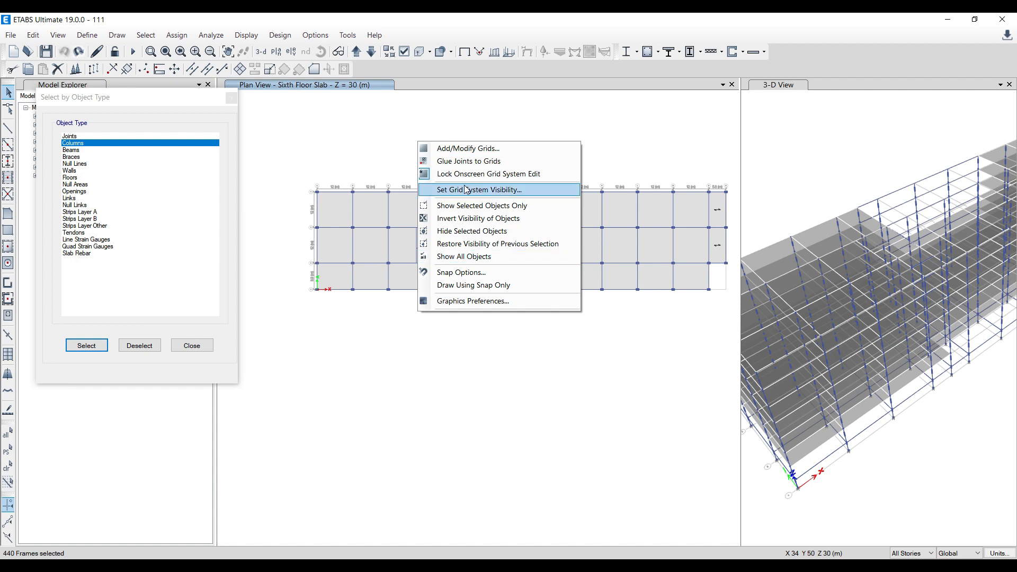
{"action": "left_click", "coordinate": [485, 207]}
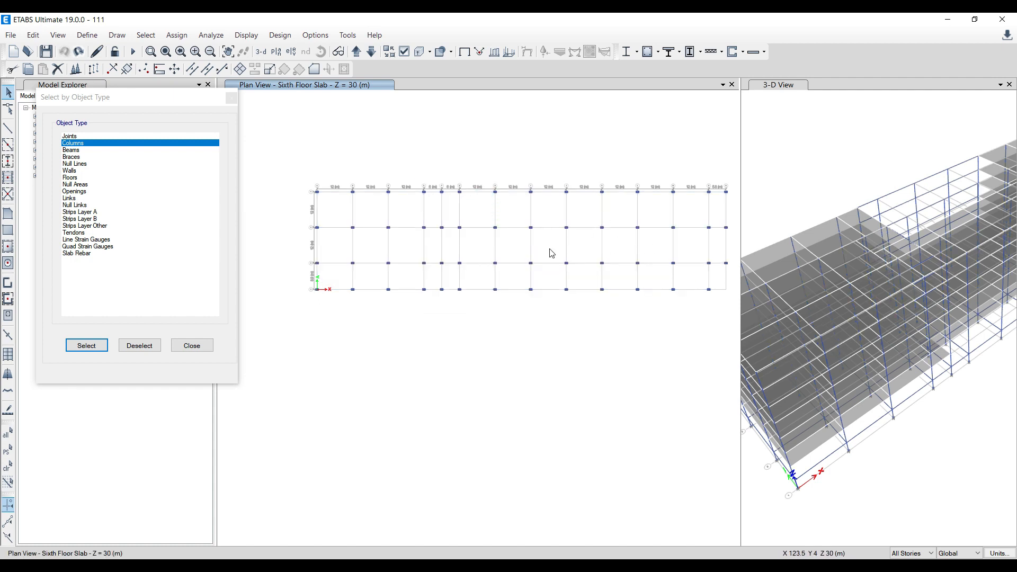
{"action": "left_click", "coordinate": [230, 98]}
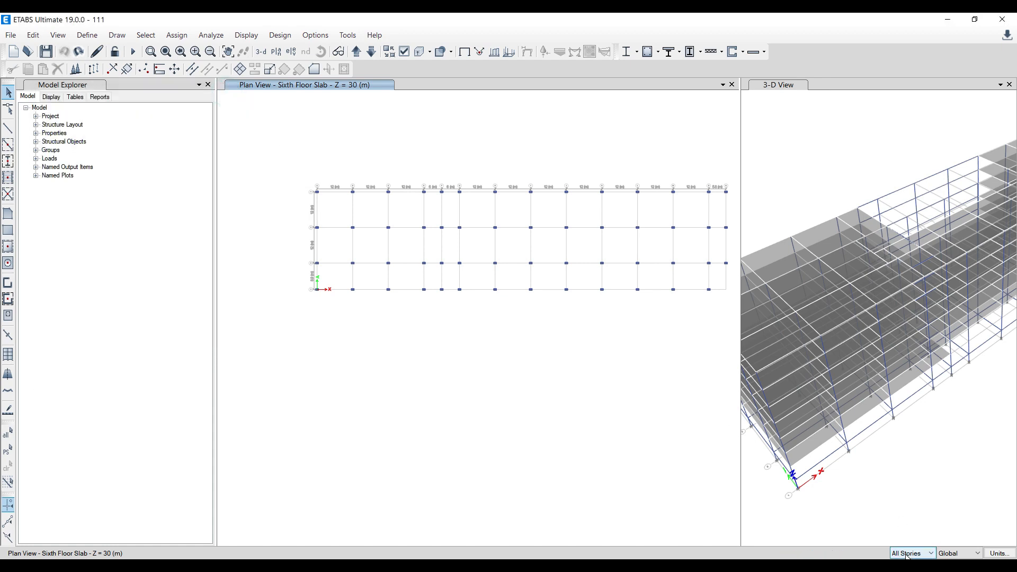
Select the columns and joints along grid line A on all stories with a window, and widen the 3-D view
{"action": "left_click_drag", "start_coordinate": [302, 167], "coordinate": [339, 316]}
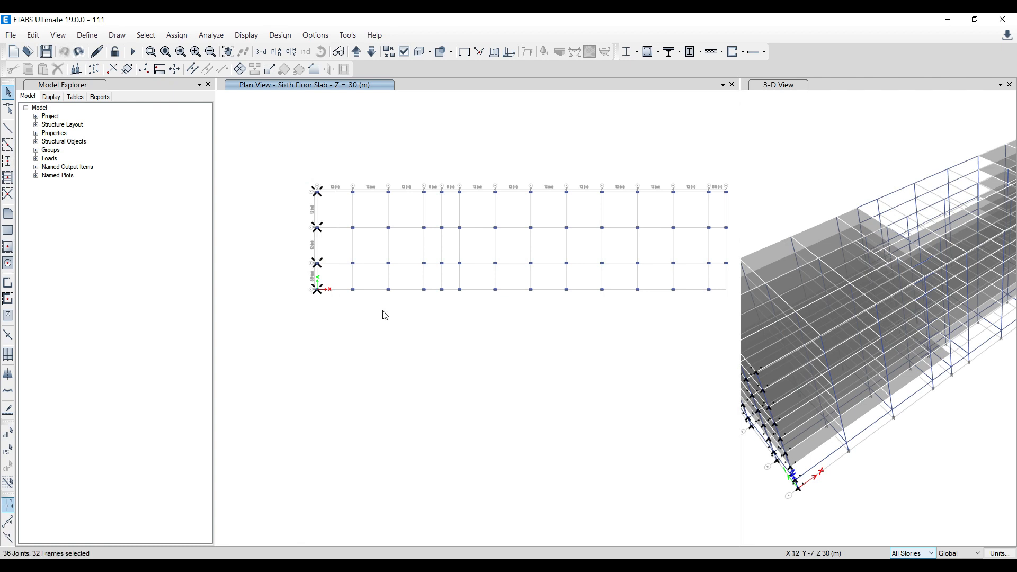
{"action": "scroll", "coordinate": [769, 448], "scroll_direction": "up", "scroll_amount": 2}
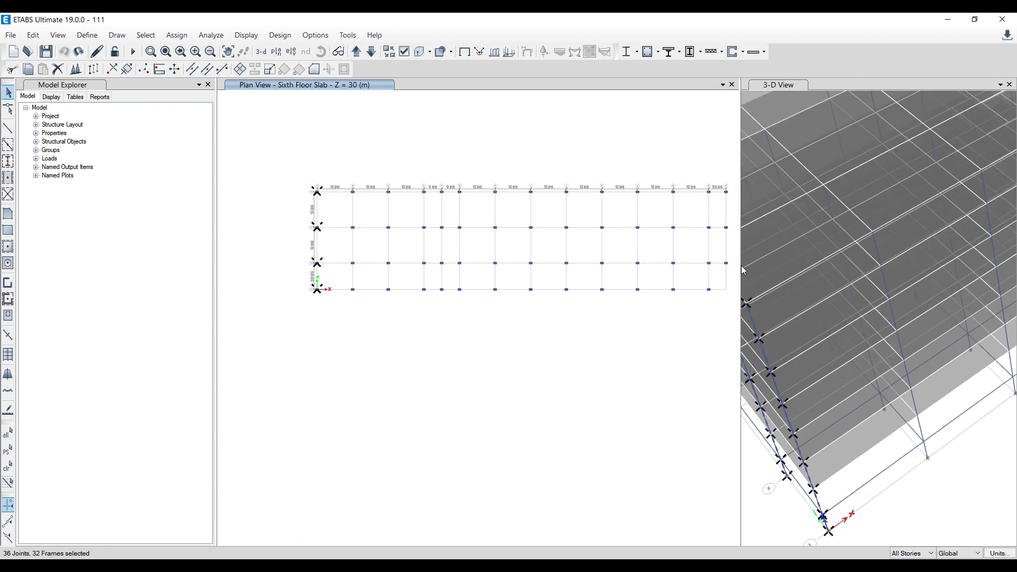
{"action": "left_click_drag", "start_coordinate": [740, 265], "coordinate": [638, 265]}
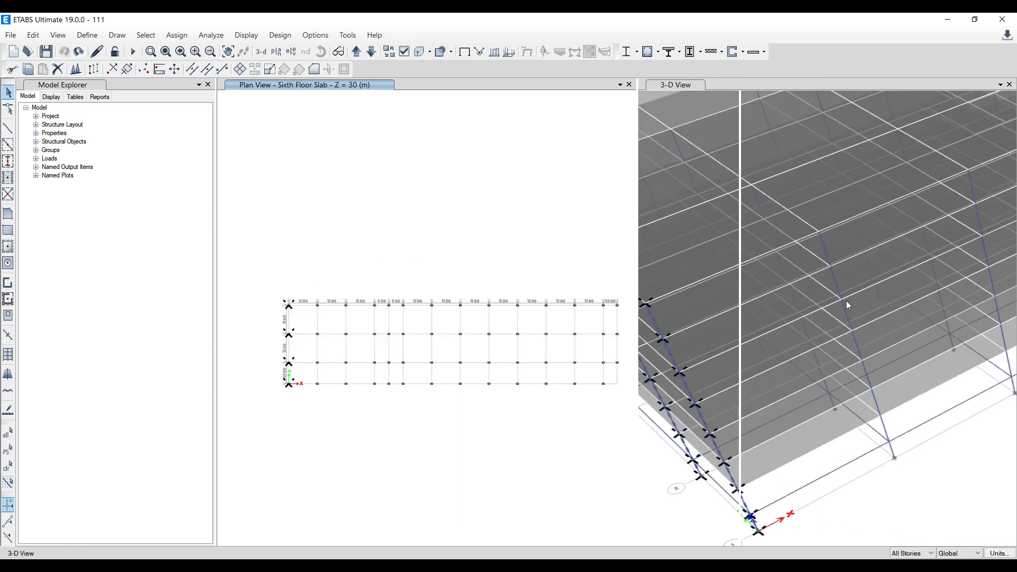
Add the columns and joints along the last two grid lines at the far X end, on all stories, to the selection
{"action": "scroll", "coordinate": [774, 292], "scroll_direction": "up", "scroll_amount": 5}
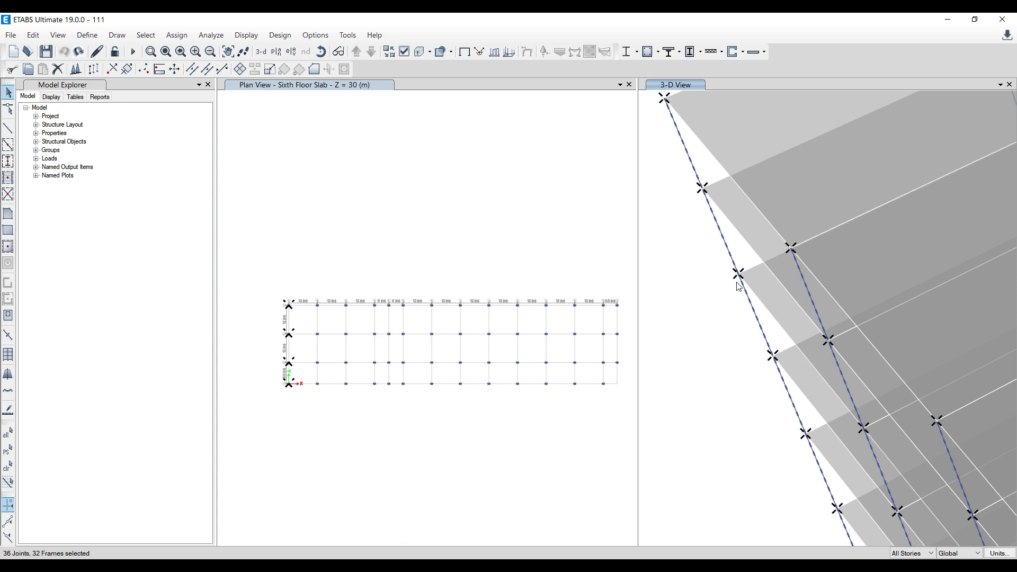
{"action": "scroll", "coordinate": [620, 363], "scroll_direction": "up", "scroll_amount": 1}
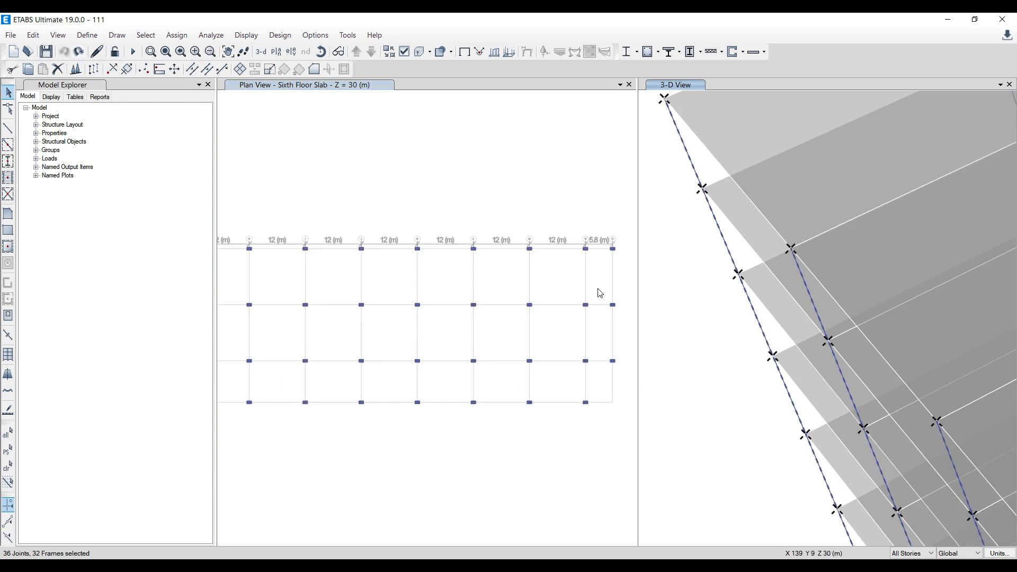
{"action": "left_click_drag", "start_coordinate": [573, 230], "coordinate": [604, 432]}
{"action": "left_click", "coordinate": [606, 229]}
{"action": "left_click_drag", "start_coordinate": [632, 326], "coordinate": [636, 393]}
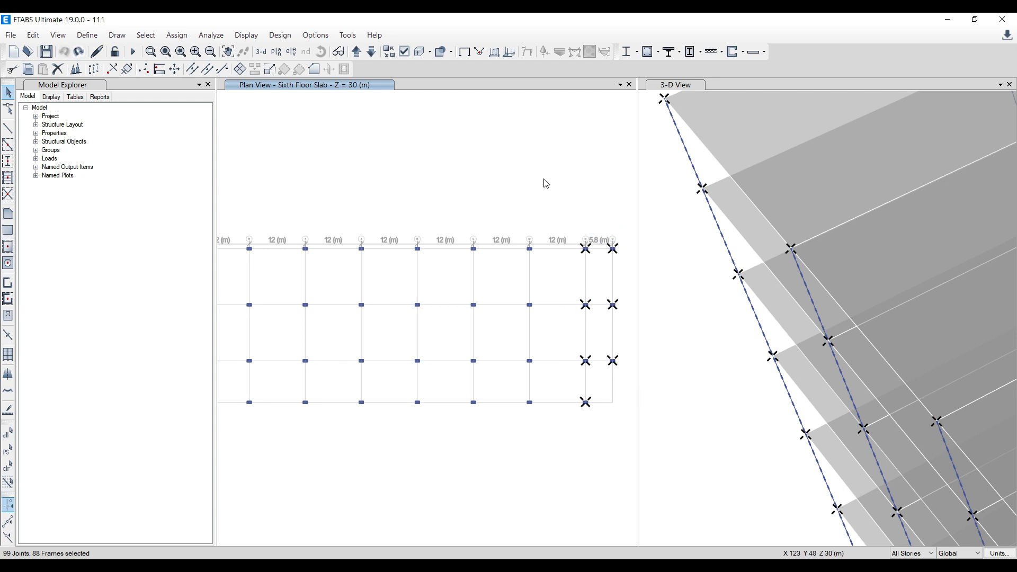
{"action": "scroll", "coordinate": [542, 182], "scroll_direction": "down", "scroll_amount": 1}
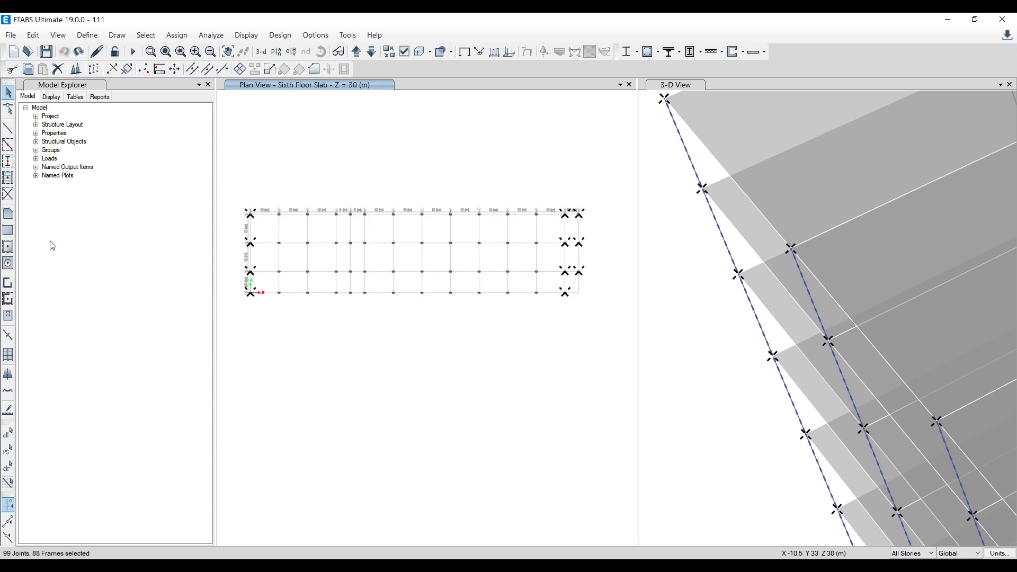
Assign a local axes angle of 90 degrees to the selected end columns in the Sixth Floor Slab plan
{"action": "scroll", "coordinate": [222, 209], "scroll_direction": "up", "scroll_amount": 1}
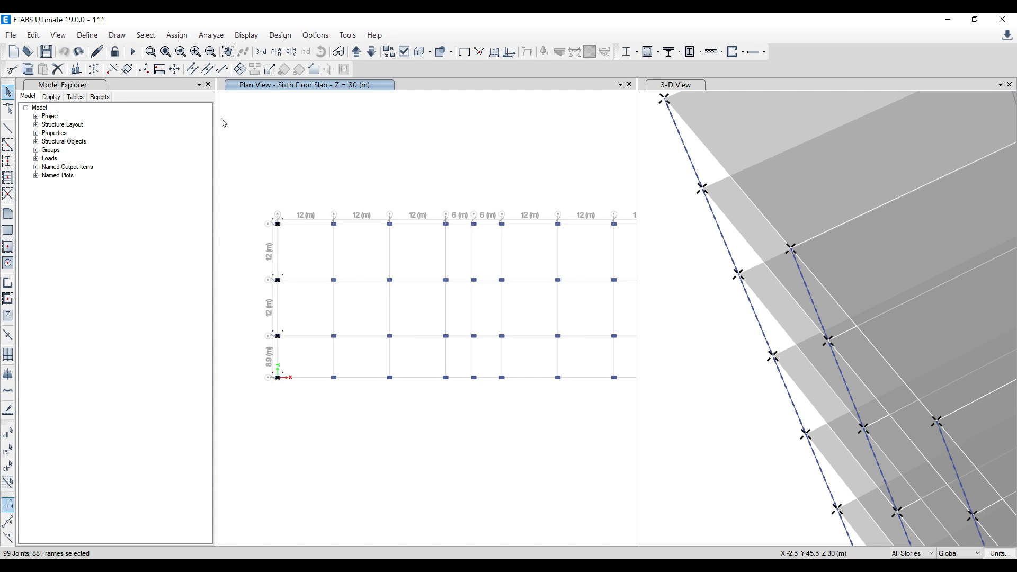
{"action": "left_click", "coordinate": [177, 35]}
{"action": "mouse_move", "coordinate": [189, 72]}
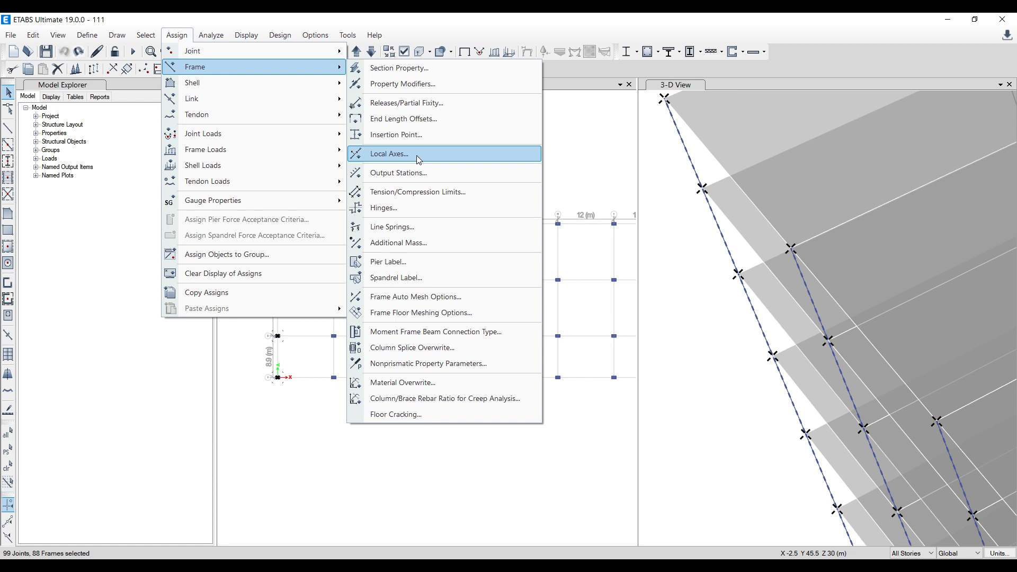
{"action": "left_click", "coordinate": [416, 155]}
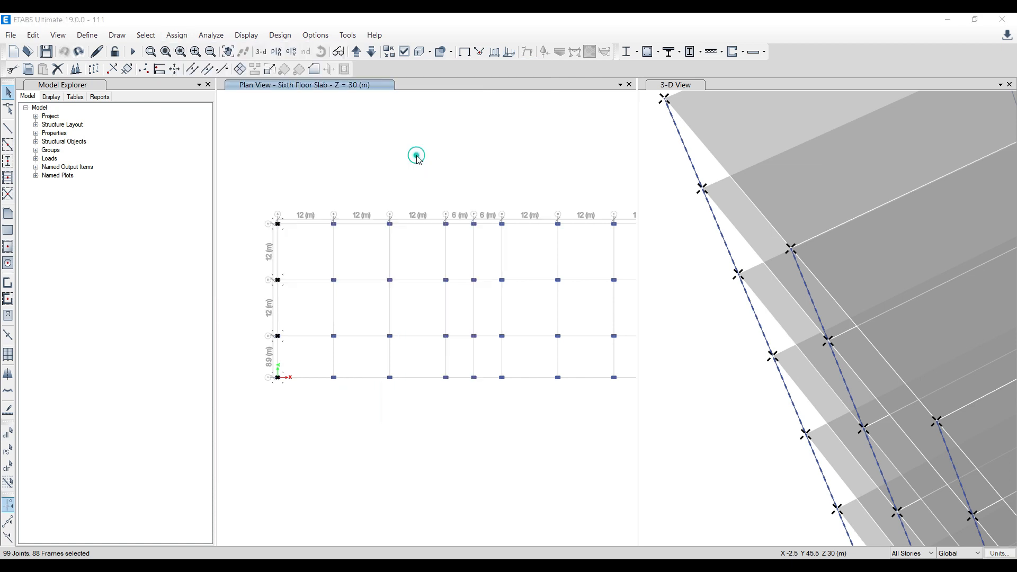
{"action": "double_click", "coordinate": [695, 238]}
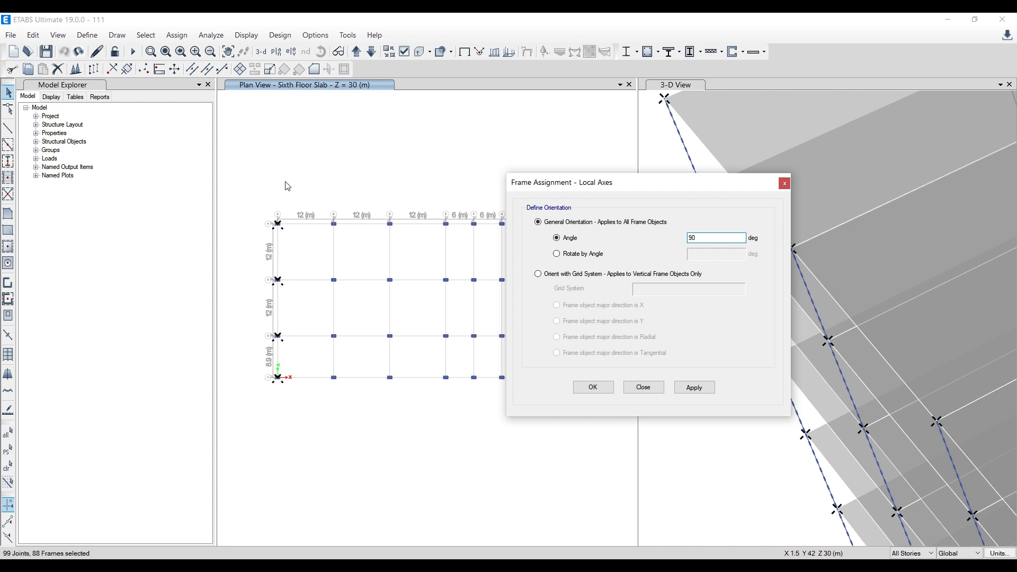
{"action": "left_click", "coordinate": [708, 391]}
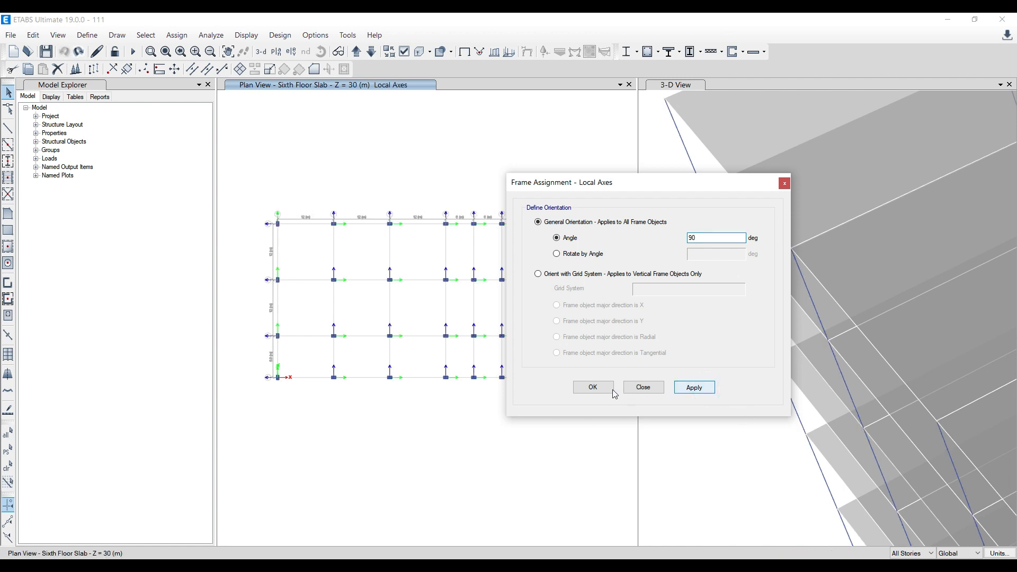
{"action": "left_click", "coordinate": [592, 387]}
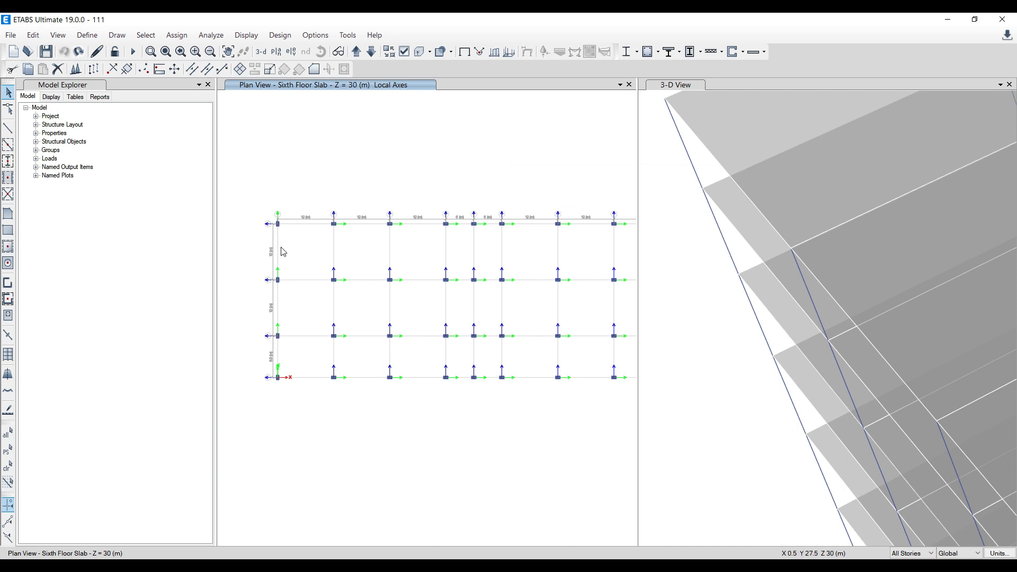
{"action": "scroll", "coordinate": [280, 221], "scroll_direction": "up", "scroll_amount": 3}
{"action": "scroll", "coordinate": [404, 179], "scroll_direction": "up", "scroll_amount": 2}
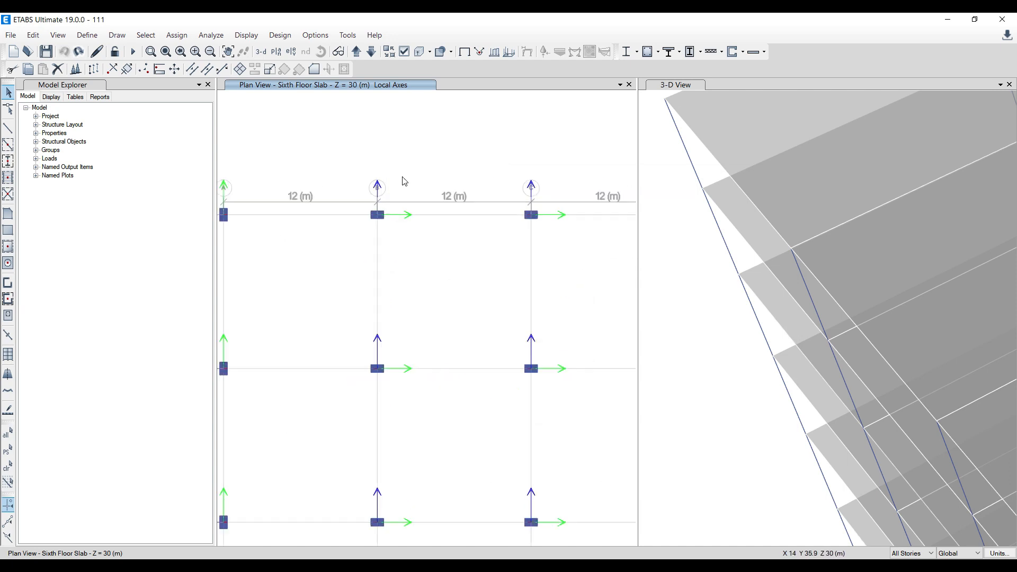
{"action": "scroll", "coordinate": [503, 230], "scroll_direction": "down", "scroll_amount": 2}
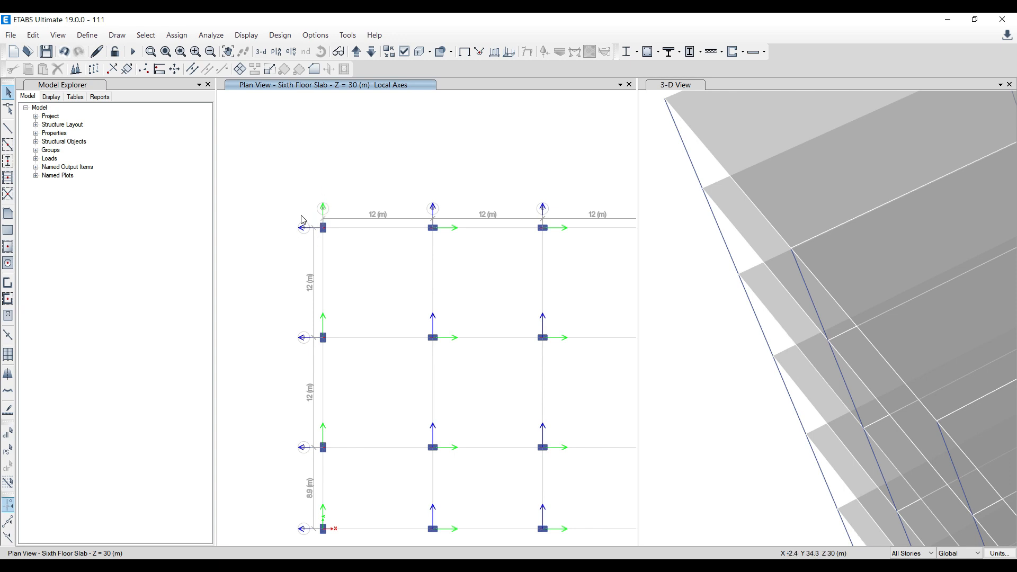
Add a copy of the CS-3 frame section and name it Cs4
{"action": "left_click", "coordinate": [87, 35]}
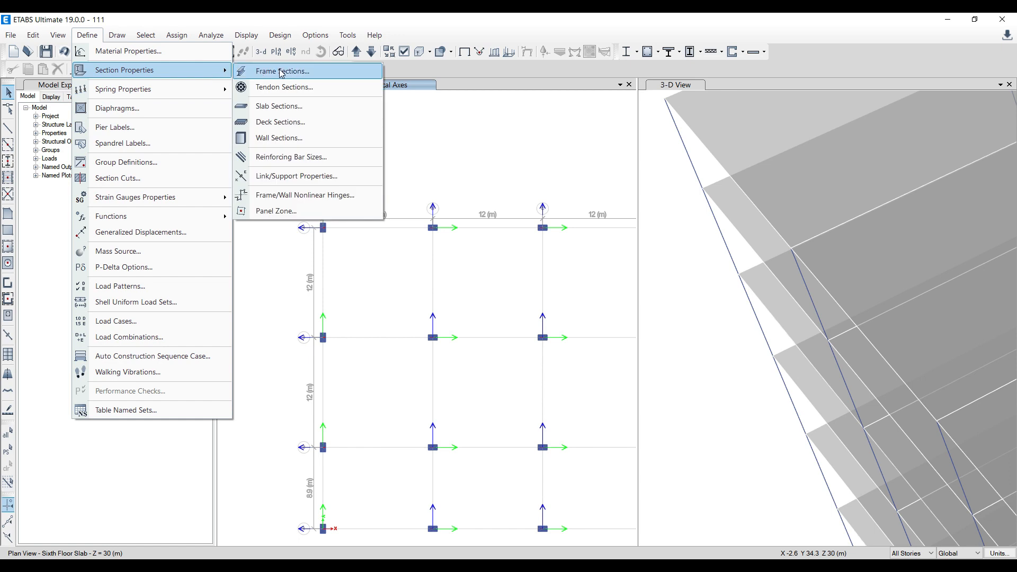
{"action": "left_click", "coordinate": [281, 71]}
{"action": "scroll", "coordinate": [410, 376], "scroll_direction": "down", "scroll_amount": 5}
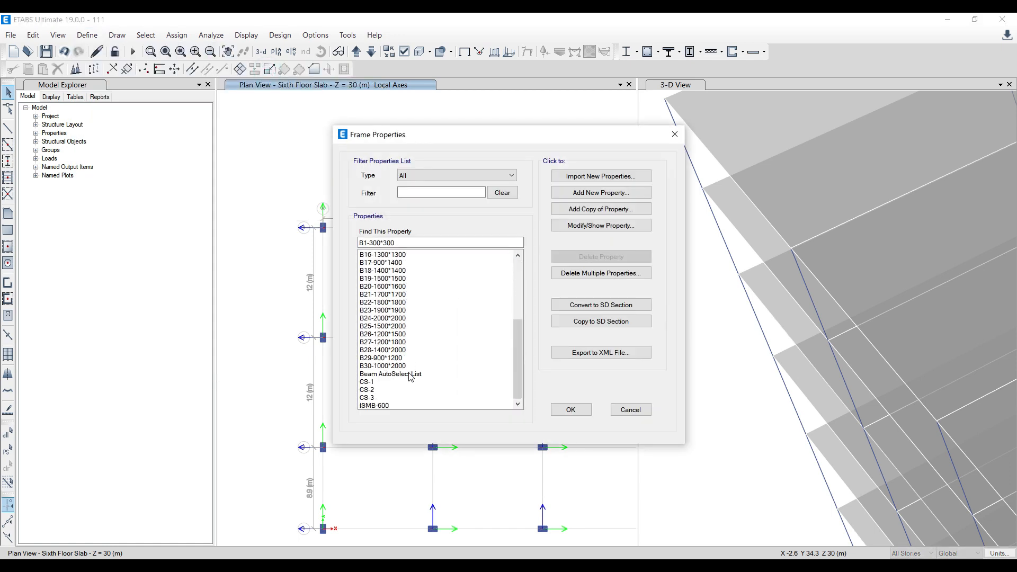
{"action": "left_click", "coordinate": [369, 398]}
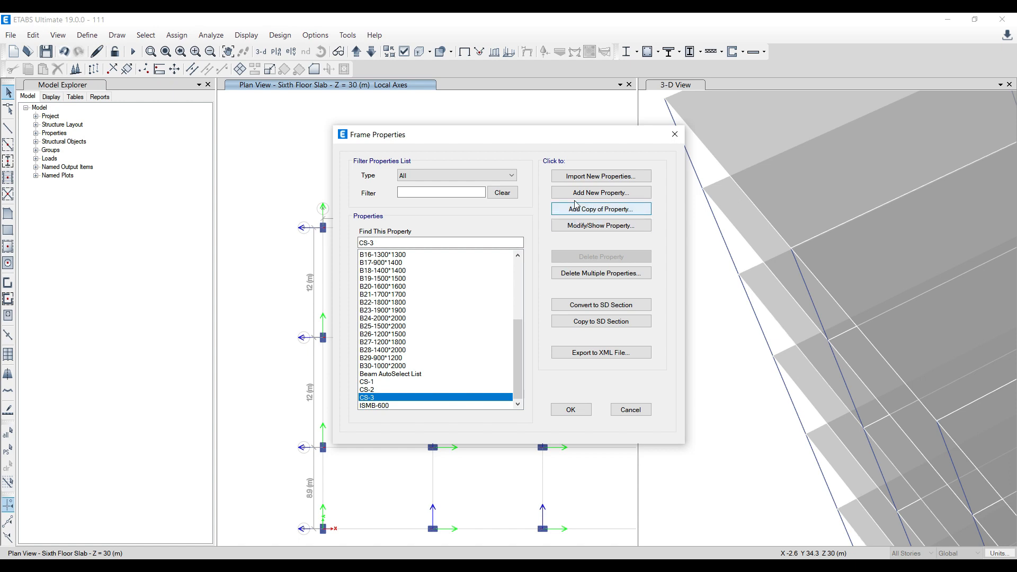
{"action": "left_click", "coordinate": [604, 210]}
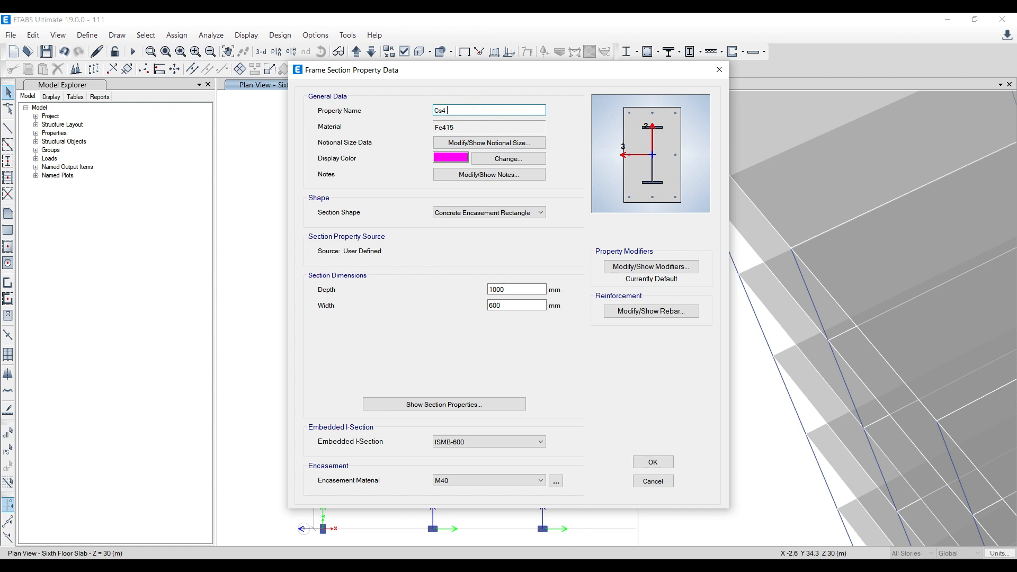
Set the Cs4 section's width to 1000 mm and depth to 600 mm, and accept the frame properties
{"action": "double_click", "coordinate": [503, 306]}
{"action": "type", "text": "0"}
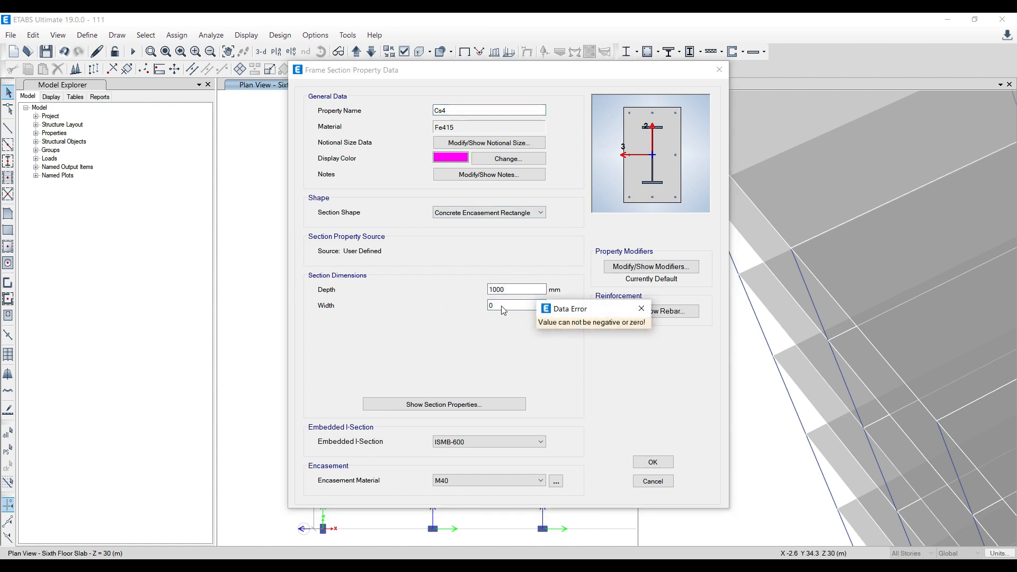
{"action": "left_click", "coordinate": [642, 308]}
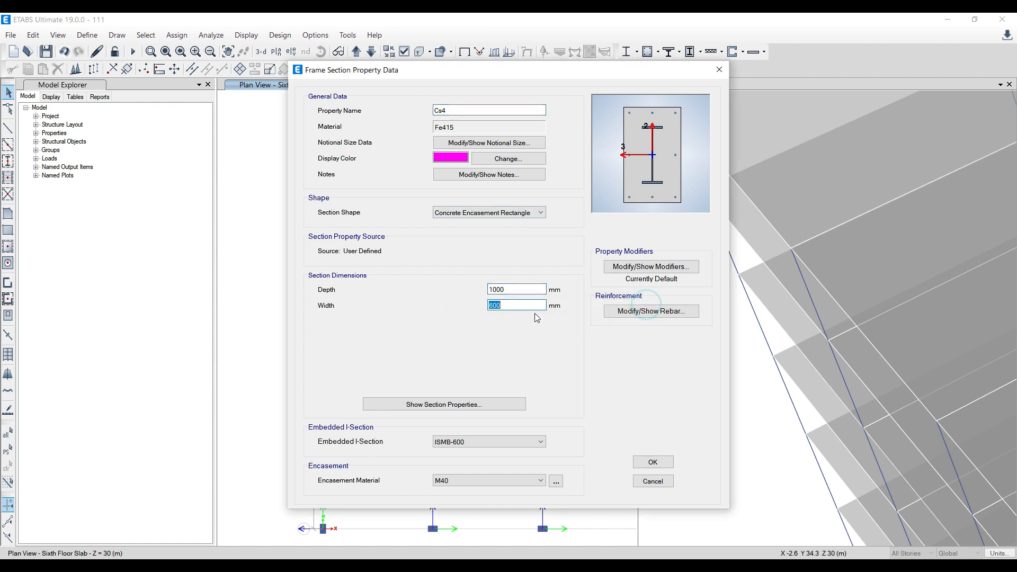
{"action": "double_click", "coordinate": [508, 289]}
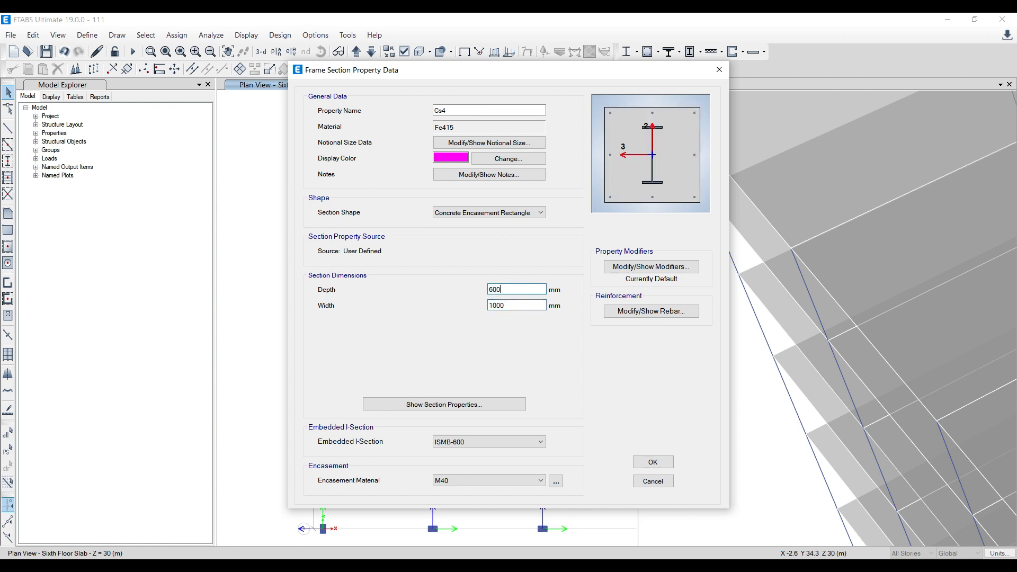
{"action": "left_click", "coordinate": [653, 462]}
{"action": "left_click", "coordinate": [568, 407]}
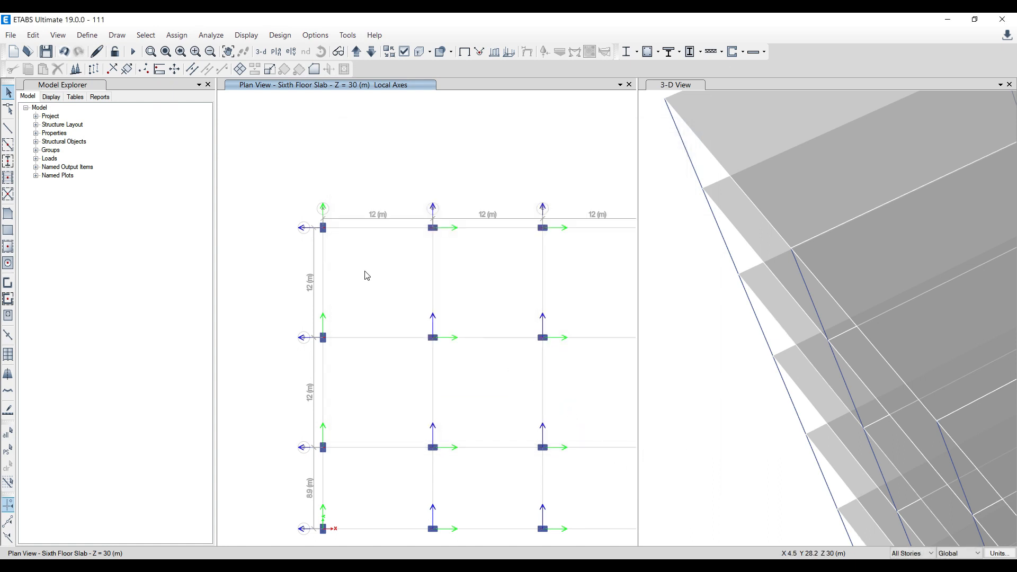
Draw a Cs4 column at angle 0 on grid line 4, about midway between grid lines A and B
{"action": "scroll", "coordinate": [364, 271], "scroll_direction": "down", "scroll_amount": 2}
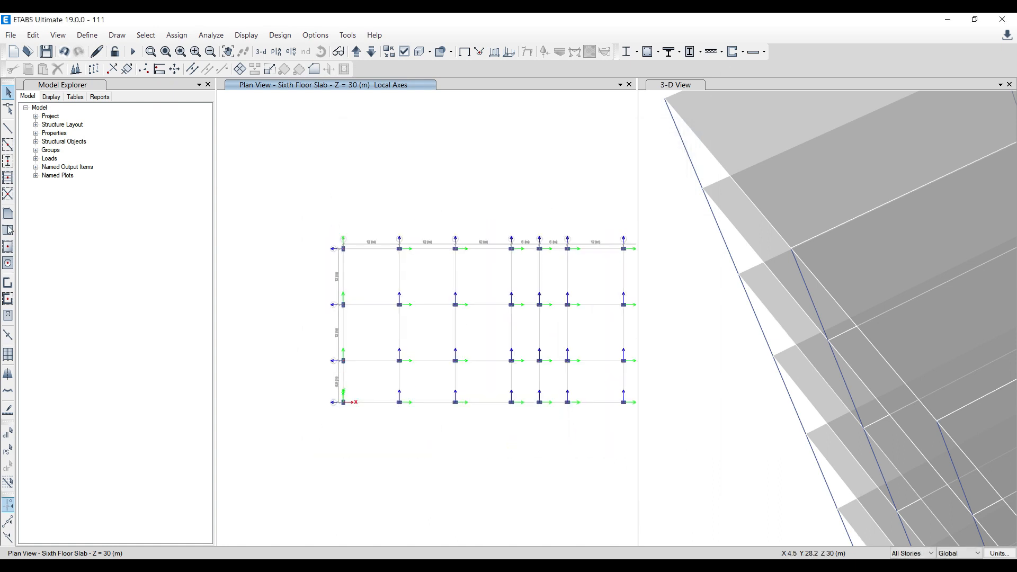
{"action": "left_click", "coordinate": [9, 161]}
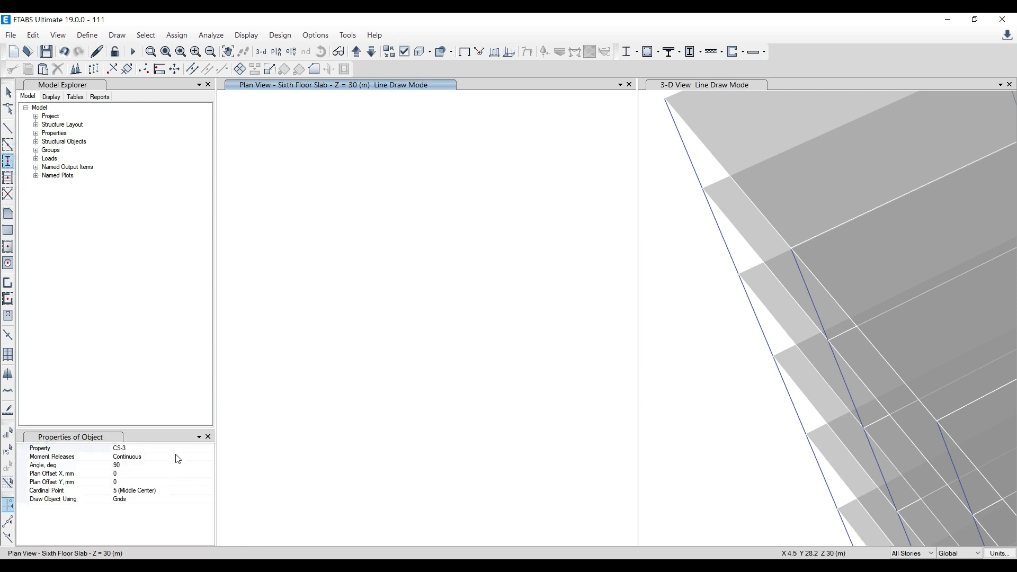
{"action": "left_click", "coordinate": [208, 449]}
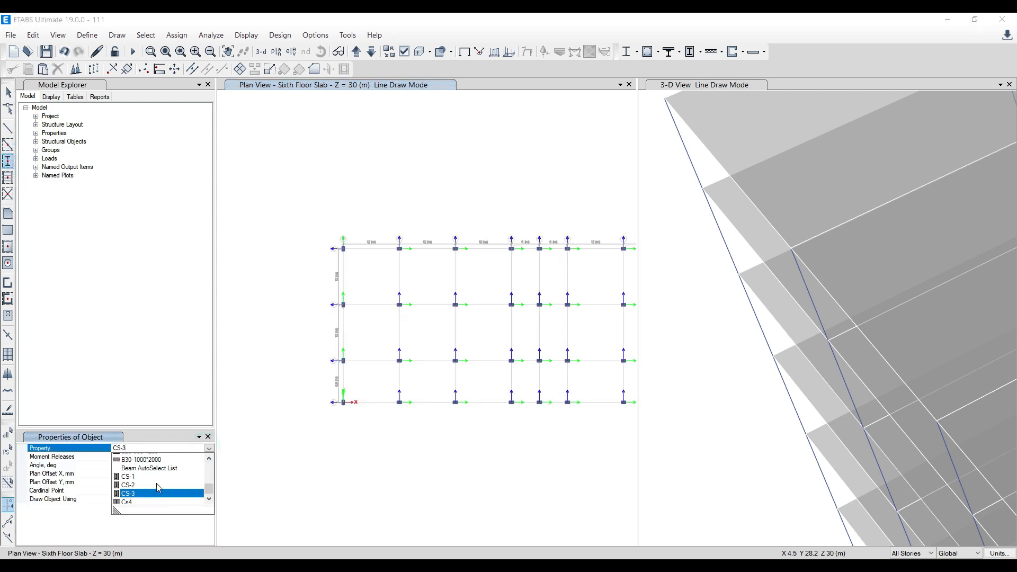
{"action": "left_click", "coordinate": [131, 483]}
{"action": "scroll", "coordinate": [362, 255], "scroll_direction": "up", "scroll_amount": 3}
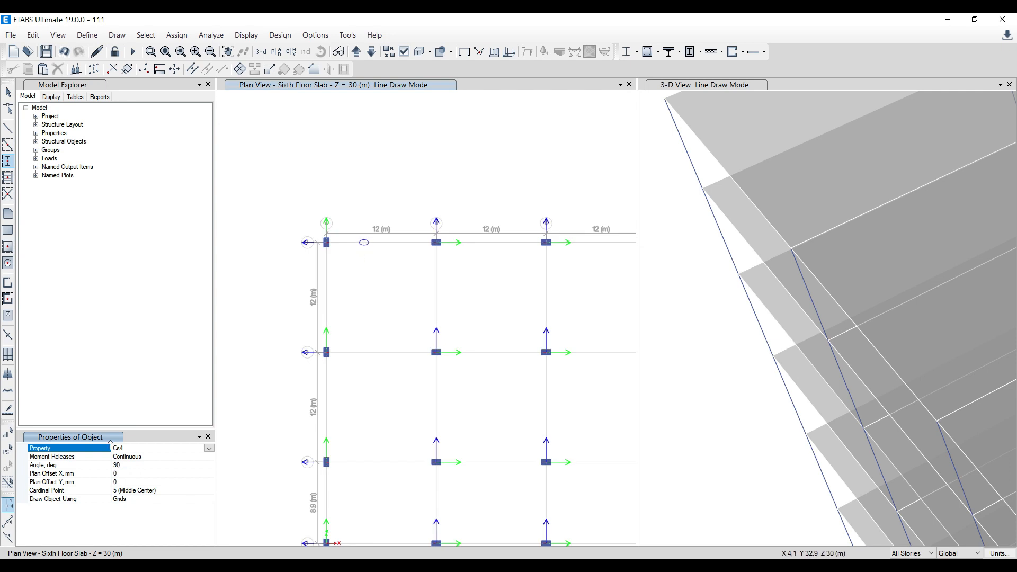
{"action": "left_click", "coordinate": [123, 465]}
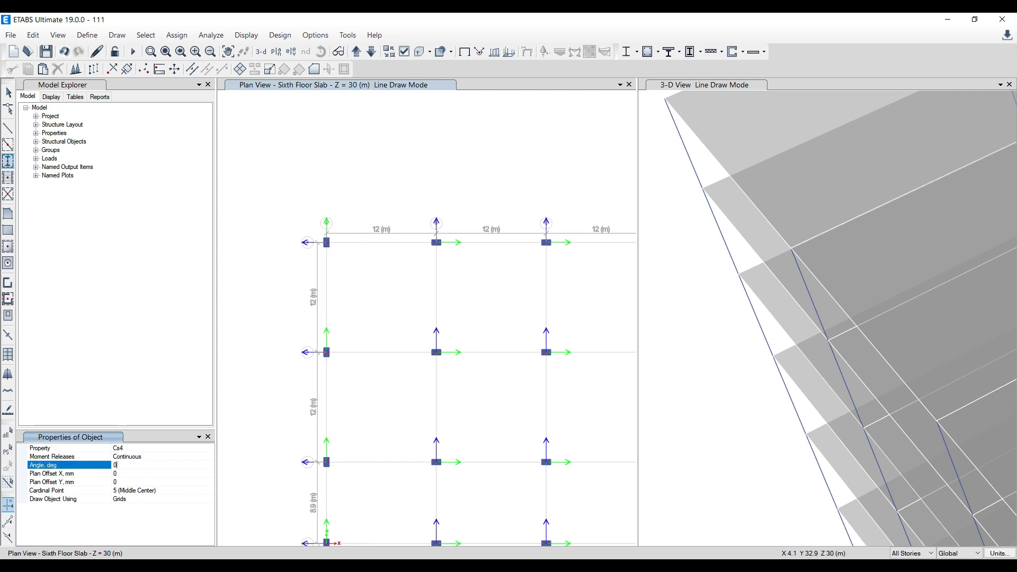
{"action": "type", "text": "0"}
{"action": "key", "text": "Return"}
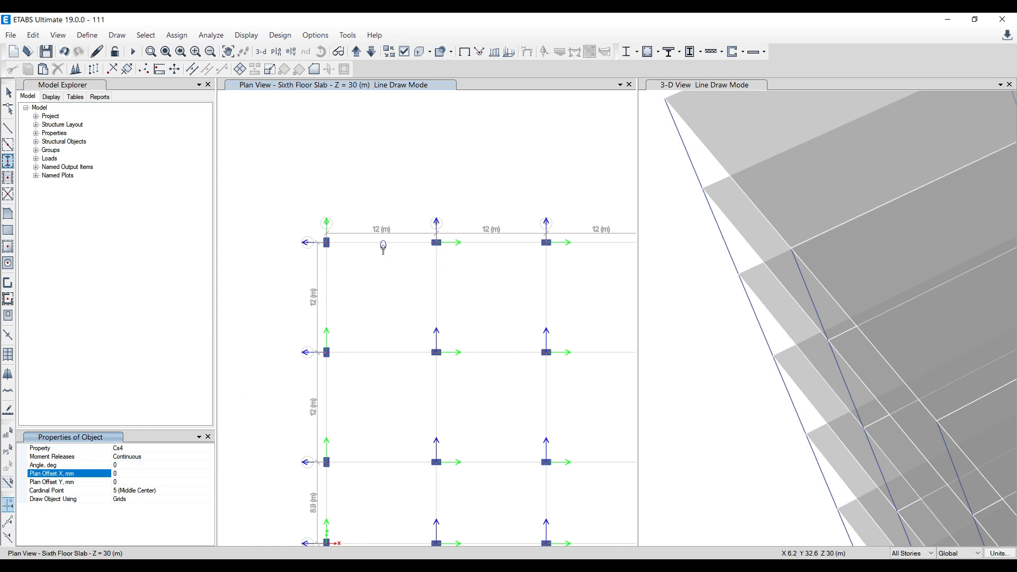
{"action": "left_click", "coordinate": [383, 244]}
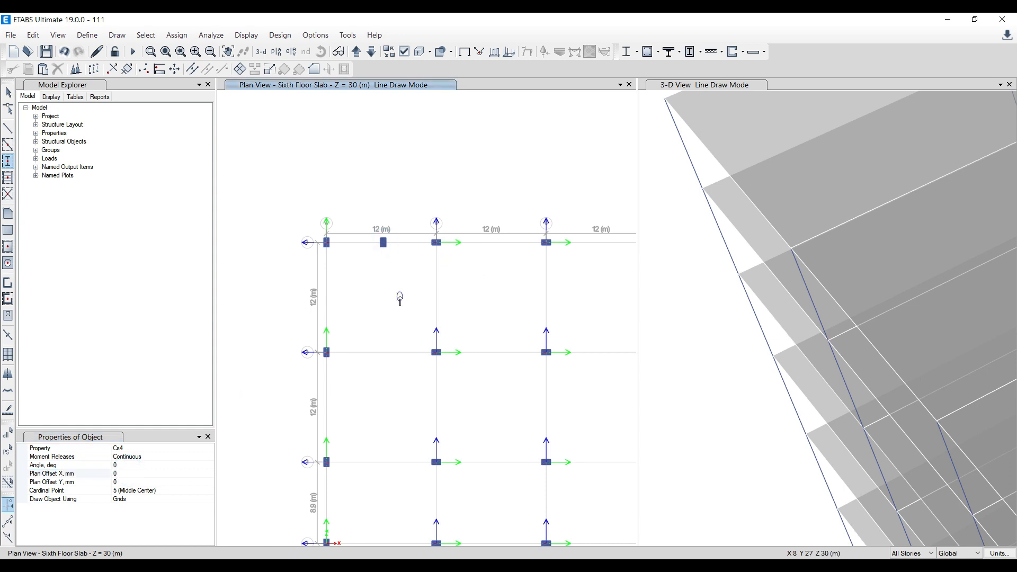
{"action": "key", "text": "Escape"}
{"action": "scroll", "coordinate": [370, 226], "scroll_direction": "up", "scroll_amount": 2}
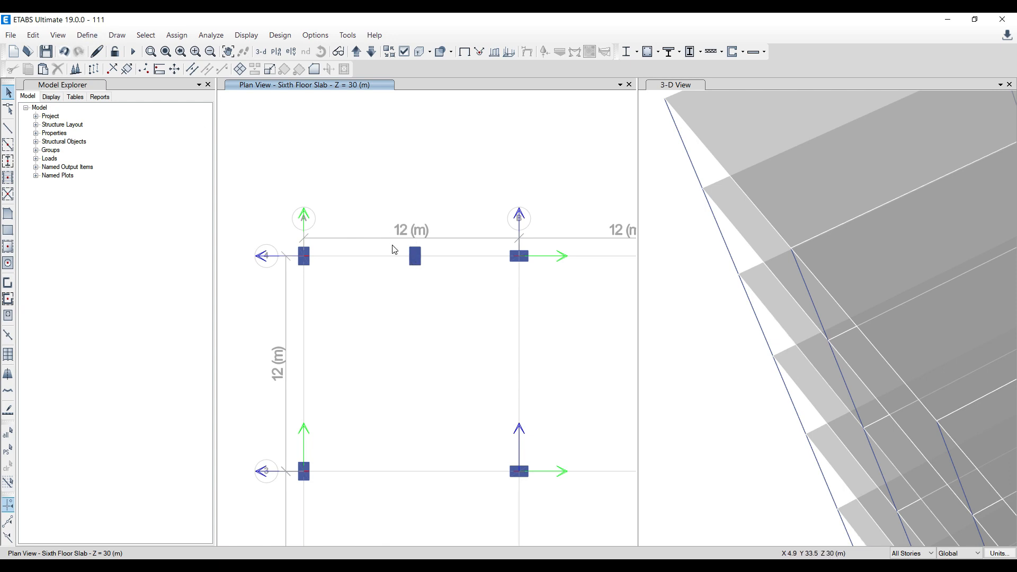
{"action": "scroll", "coordinate": [352, 218], "scroll_direction": "down", "scroll_amount": 2}
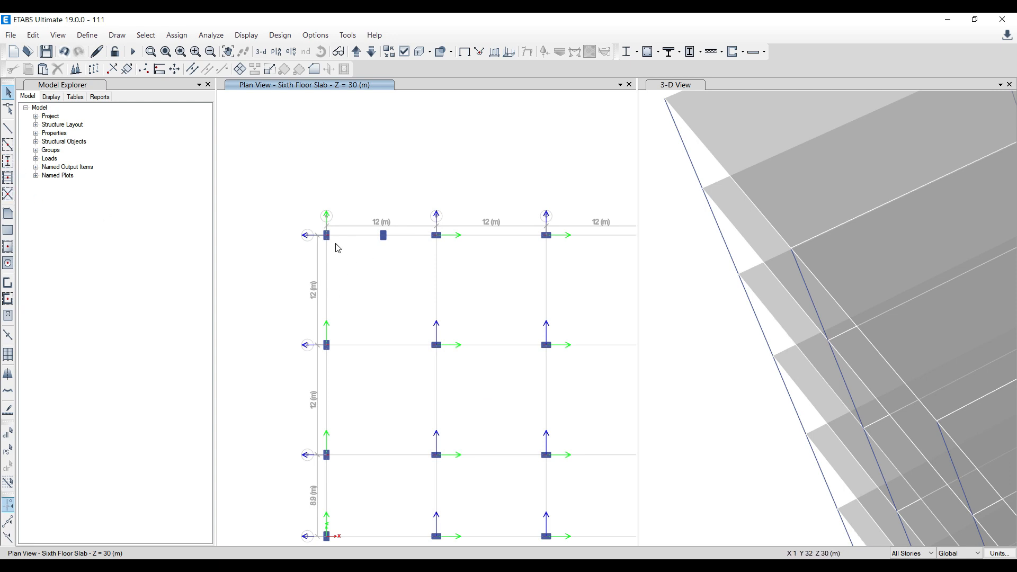
{"action": "left_click", "coordinate": [187, 42]}
{"action": "mouse_move", "coordinate": [198, 66]}
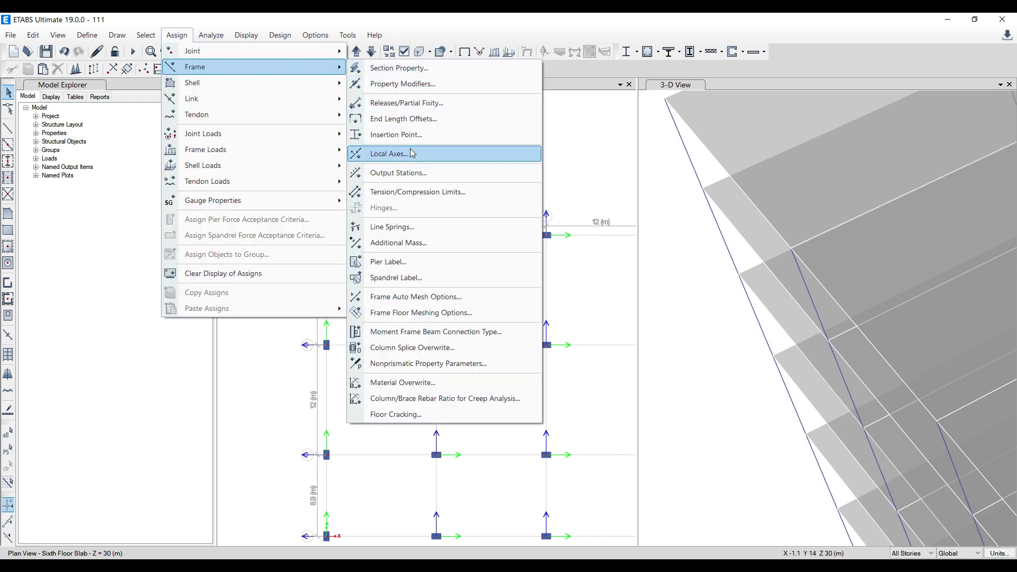
{"action": "left_click", "coordinate": [555, 133]}
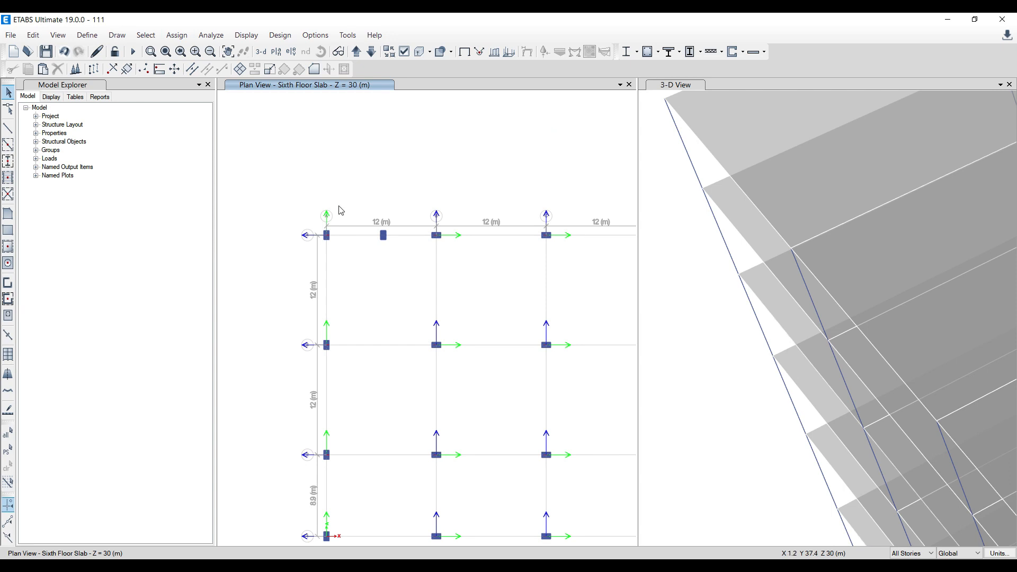
{"action": "scroll", "coordinate": [356, 222], "scroll_direction": "up", "scroll_amount": 2}
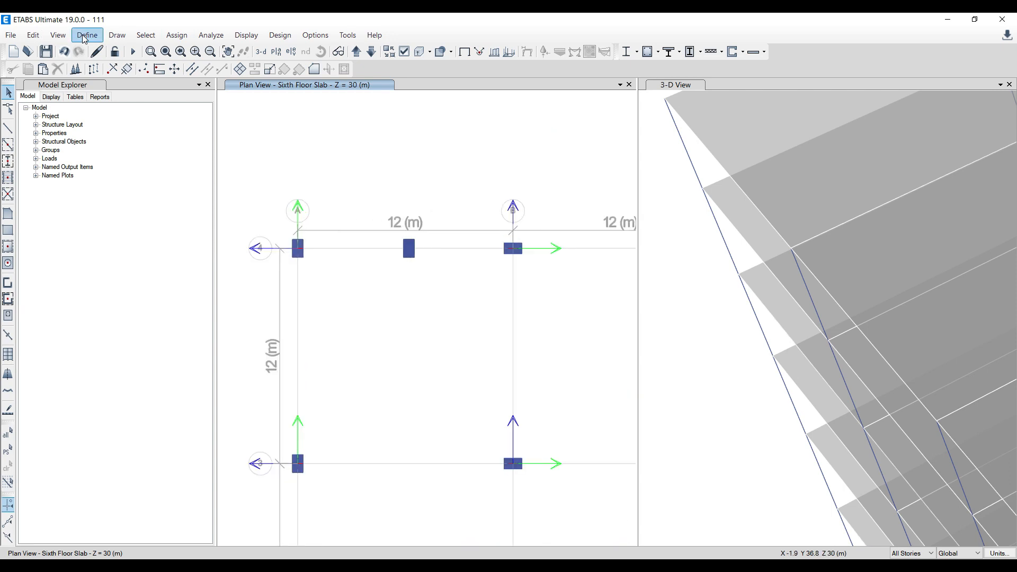
{"action": "left_click", "coordinate": [86, 36]}
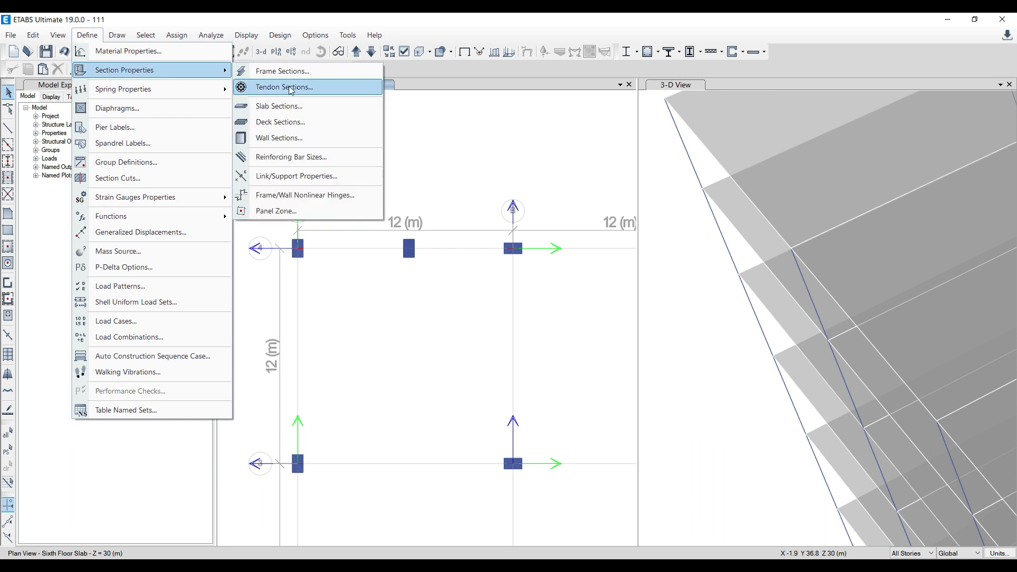
{"action": "left_click", "coordinate": [476, 141]}
Show the undeformed shape in the Sixth Floor Slab plan to clear the local axes display
{"action": "scroll", "coordinate": [349, 142], "scroll_direction": "down", "scroll_amount": 3}
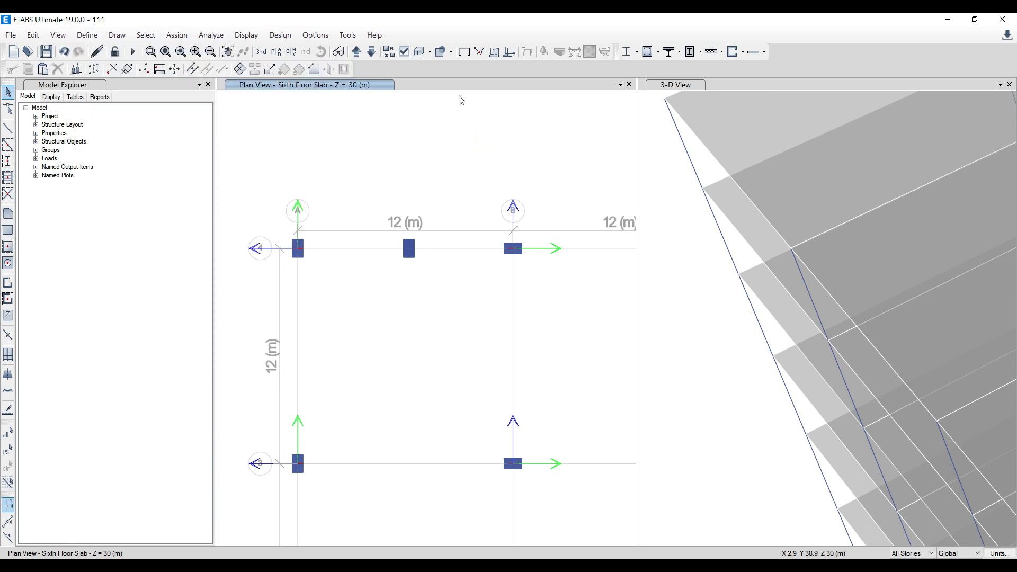
{"action": "left_click", "coordinate": [463, 54]}
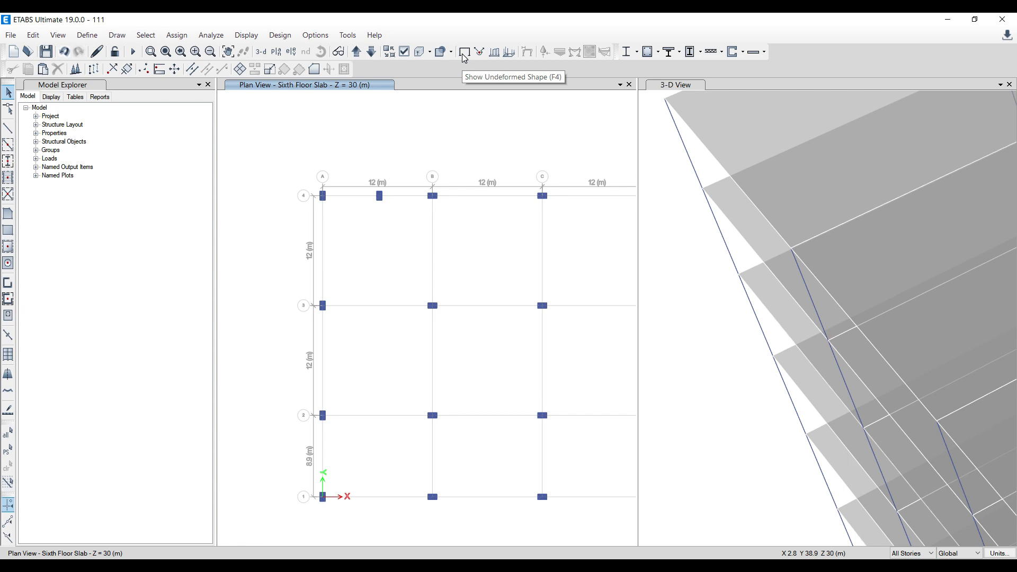
Delete the trial Cs4 column on grid line 4 between grid lines A and B
{"action": "left_click", "coordinate": [364, 175]}
{"action": "left_click_drag", "start_coordinate": [379, 201], "coordinate": [390, 222]}
{"action": "key", "text": "Delete"}
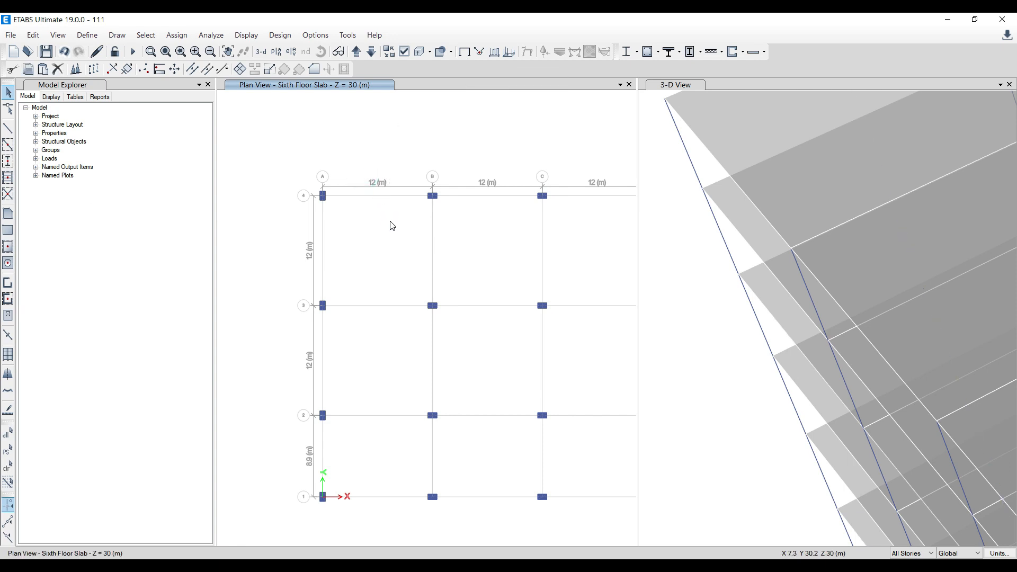
Run the analysis and plot the maximum story displacement for load case EQX
{"action": "left_click", "coordinate": [133, 52]}
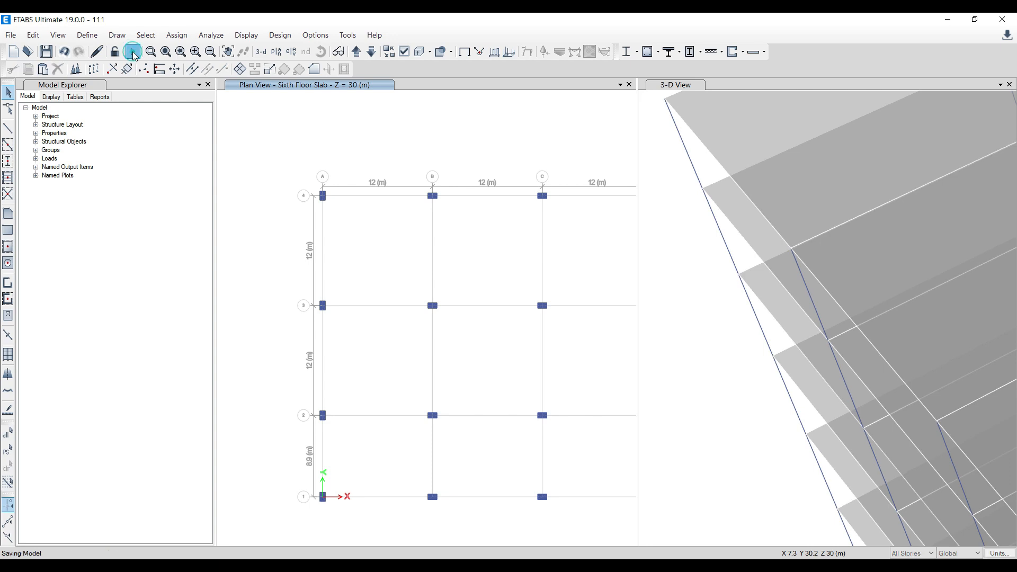
{"action": "left_click", "coordinate": [415, 143]}
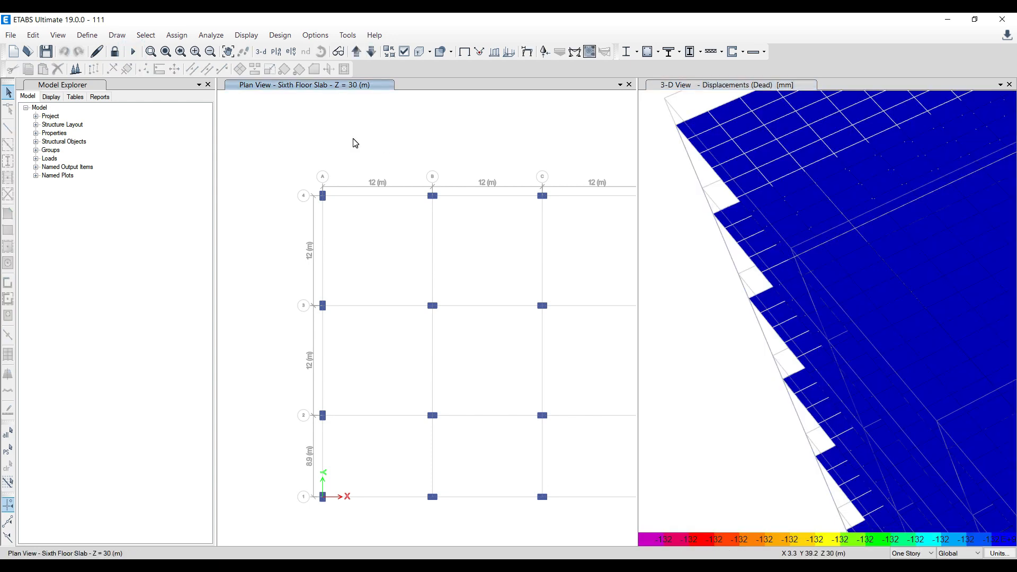
{"action": "left_click", "coordinate": [246, 35]}
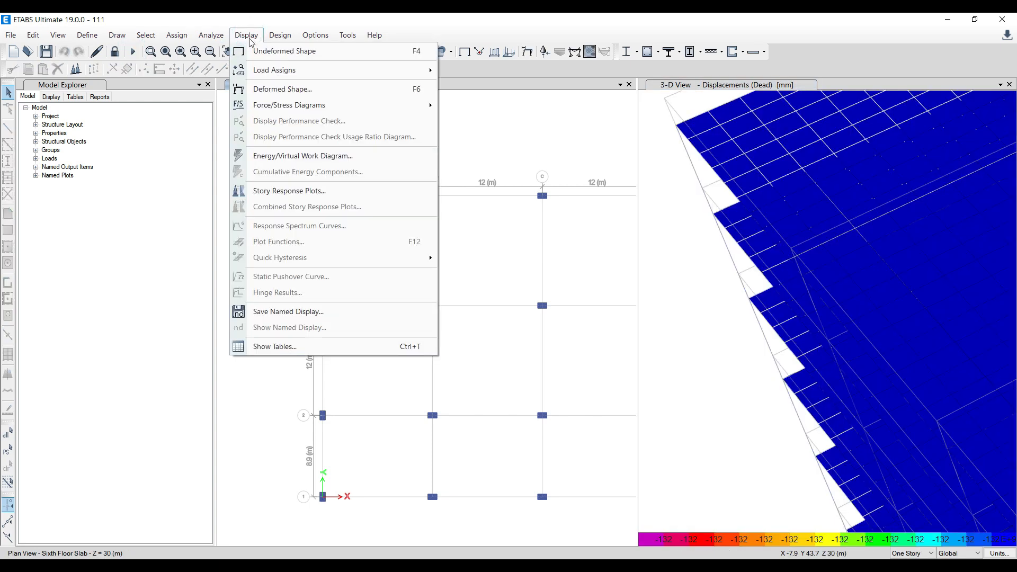
{"action": "left_click", "coordinate": [290, 192]}
{"action": "left_click", "coordinate": [339, 144]}
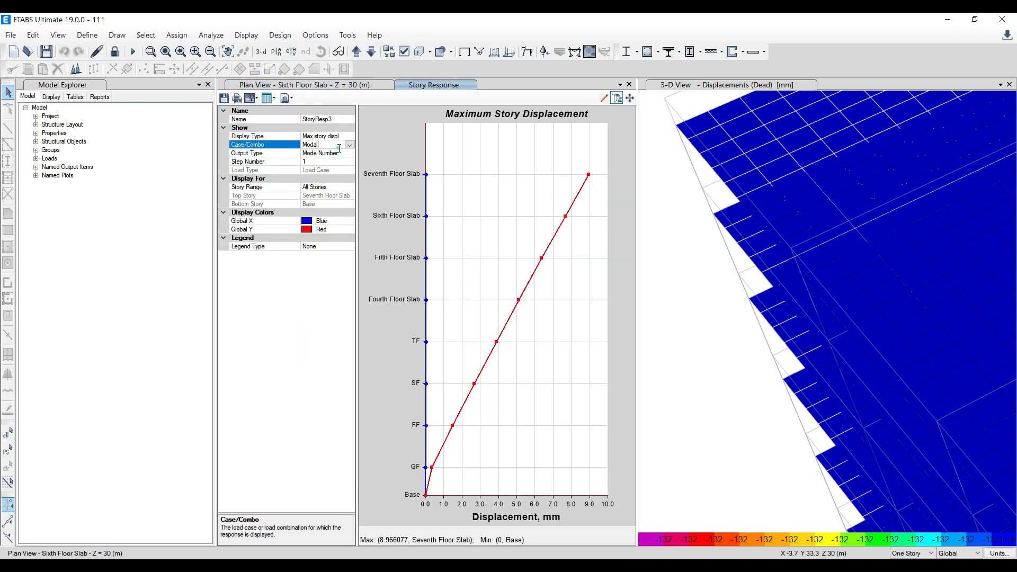
{"action": "left_click", "coordinate": [349, 144]}
{"action": "left_click", "coordinate": [307, 232]}
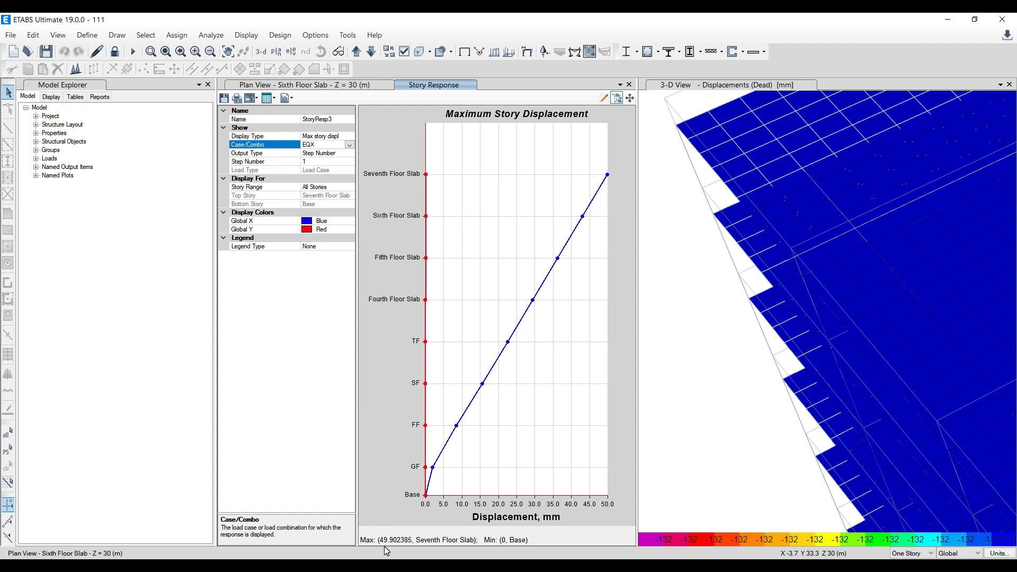
Check the maximum story displacement for load case EQY, and close the story response plot
{"action": "left_click", "coordinate": [349, 145]}
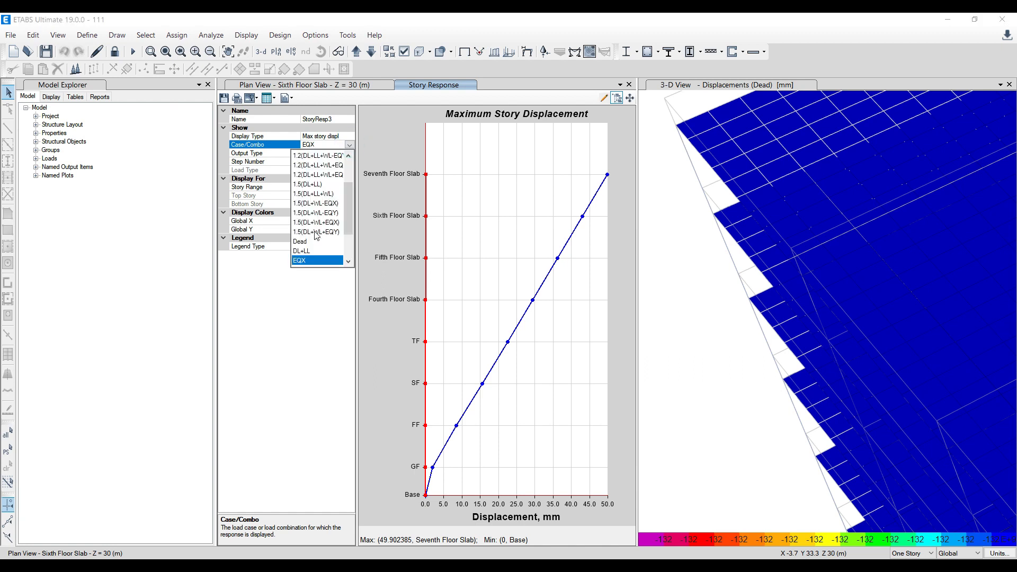
{"action": "left_click", "coordinate": [316, 244]}
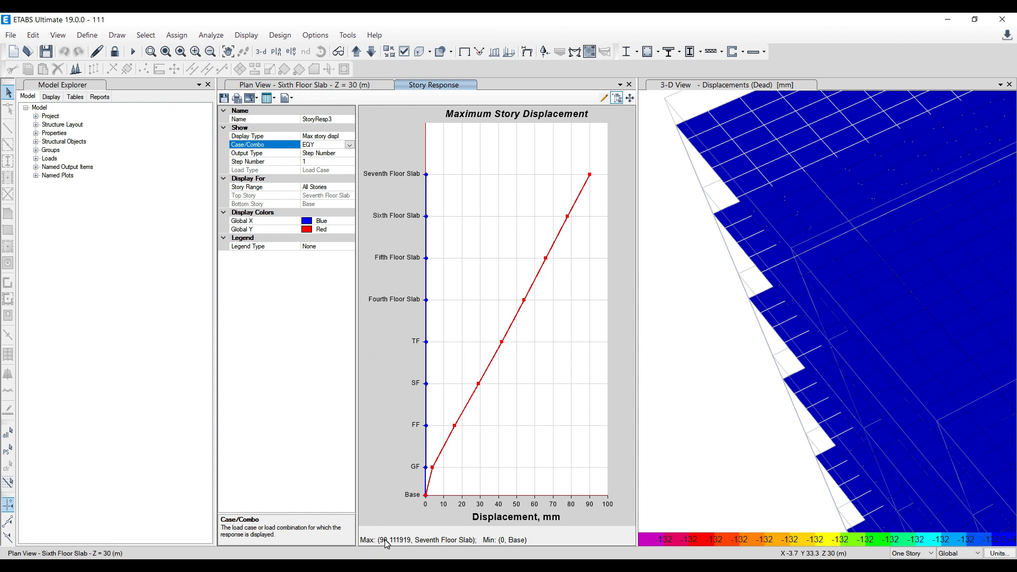
{"action": "left_click", "coordinate": [629, 84]}
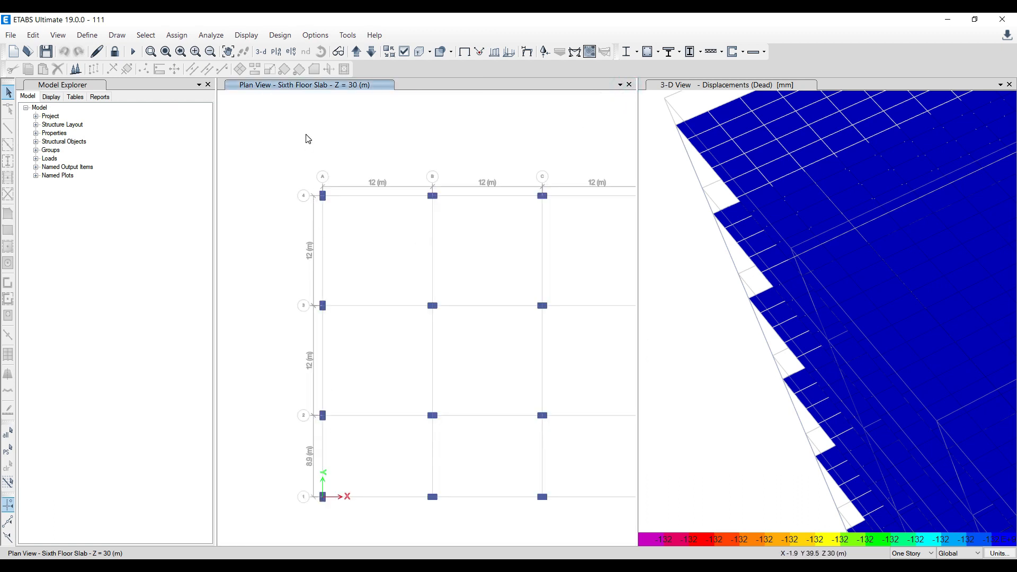
{"action": "scroll", "coordinate": [291, 202], "scroll_direction": "down", "scroll_amount": 2}
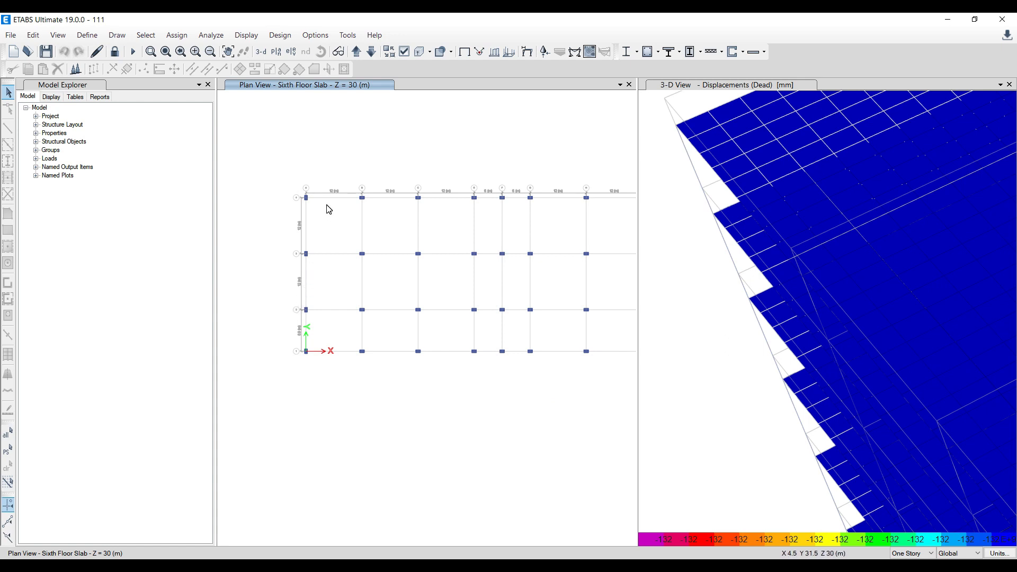
{"action": "scroll", "coordinate": [327, 211], "scroll_direction": "up", "scroll_amount": 2}
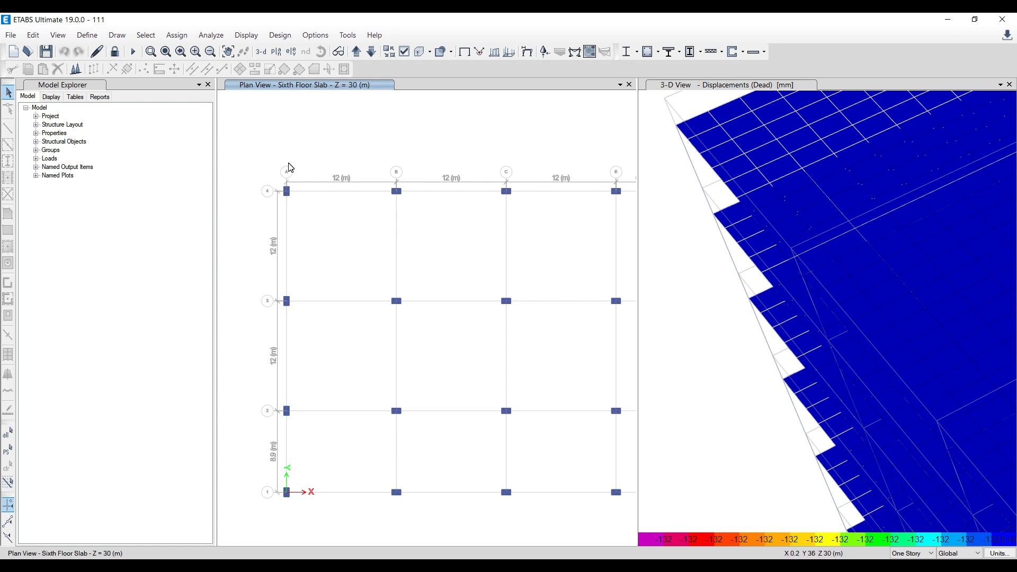
{"action": "scroll", "coordinate": [291, 188], "scroll_direction": "up", "scroll_amount": 2}
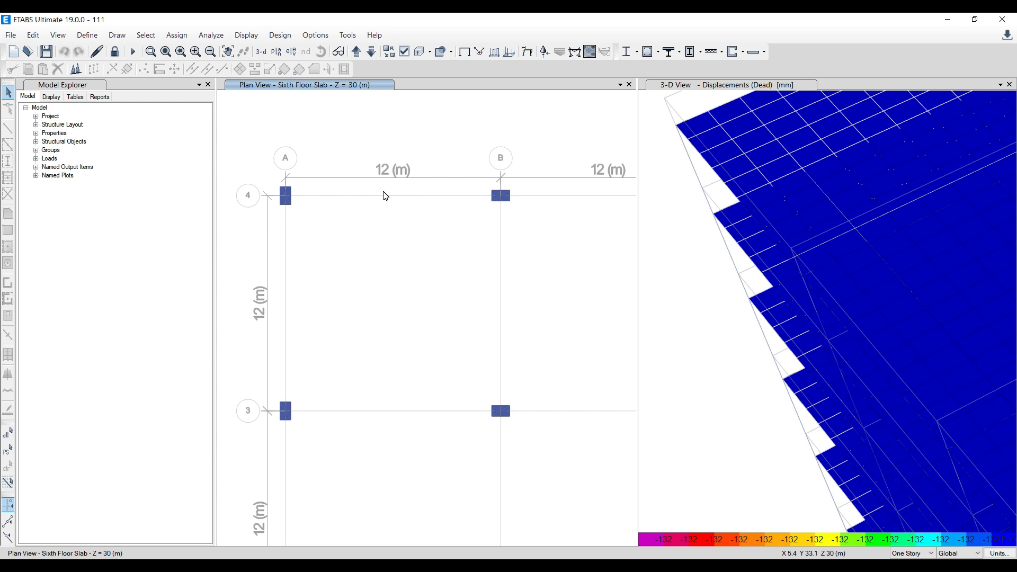
{"action": "scroll", "coordinate": [384, 195], "scroll_direction": "down", "scroll_amount": 4}
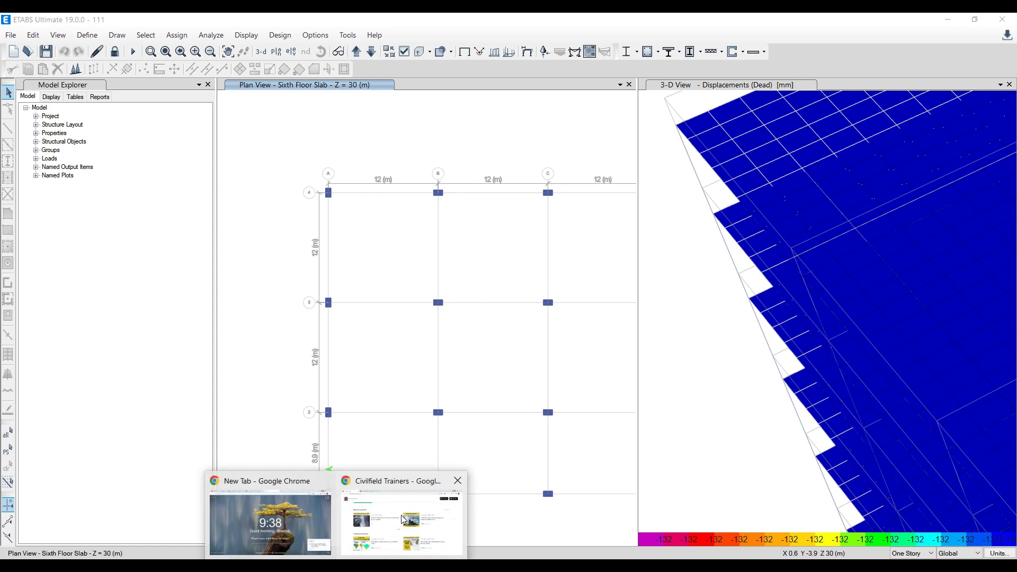
Switch to the Civilfield Trainers store in Chrome and review the popular courses and the [Etabs+SAFE+RCDC] Structural Mastery Course page
{"action": "left_click", "coordinate": [408, 525]}
{"action": "scroll", "coordinate": [255, 211], "scroll_direction": "up", "scroll_amount": 10}
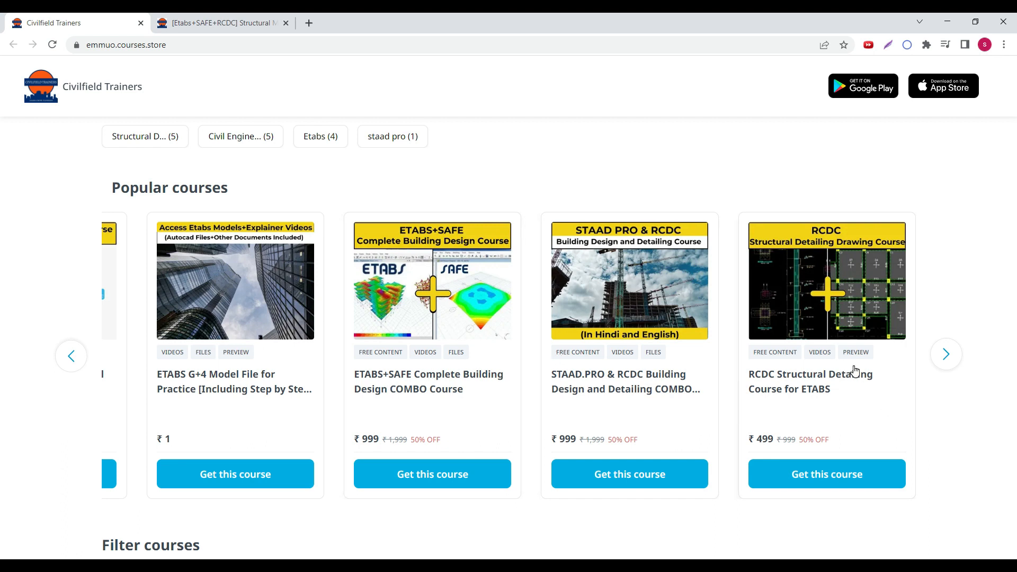
{"action": "left_click", "coordinate": [225, 23]}
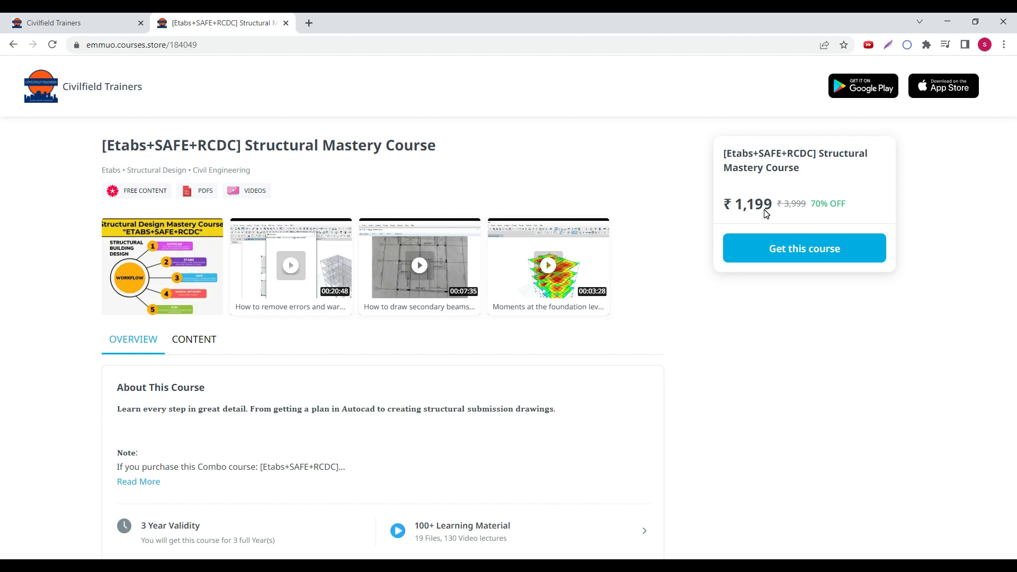
{"action": "scroll", "coordinate": [635, 284], "scroll_direction": "down", "scroll_amount": 1}
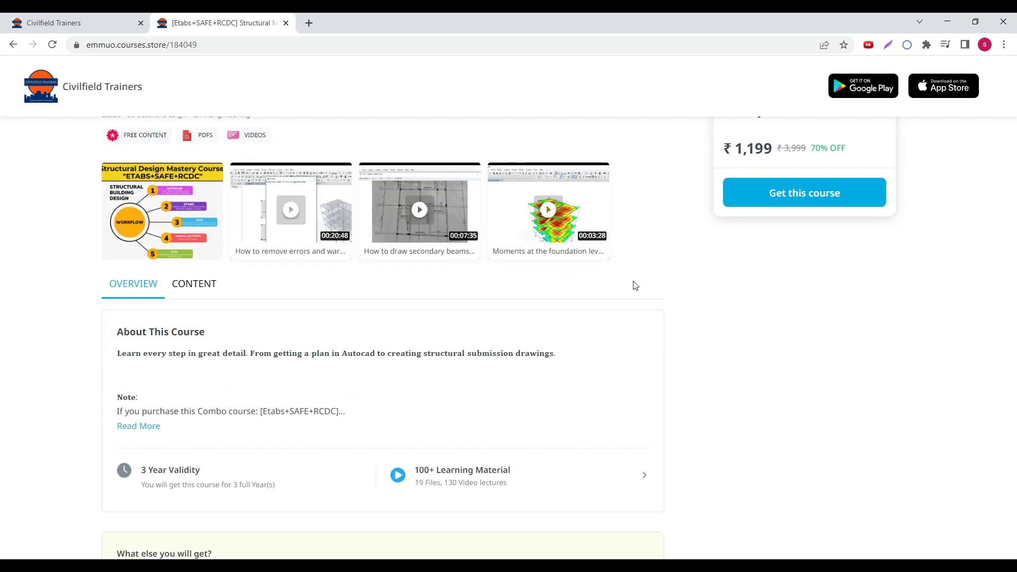
{"action": "scroll", "coordinate": [702, 305], "scroll_direction": "up", "scroll_amount": 1}
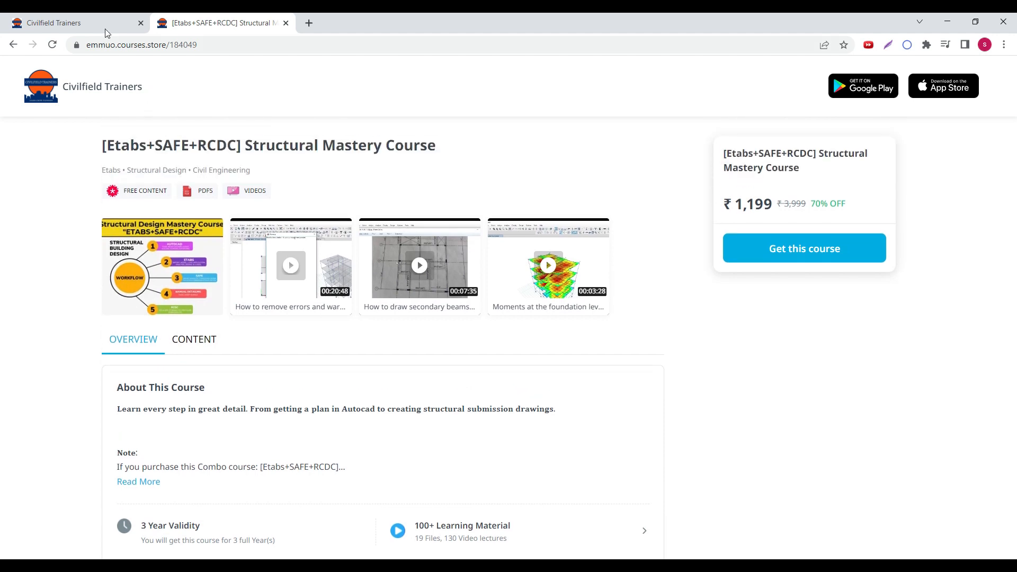
Browse the store's featured and recent courses, and view the content list of the ETABS G+4 Model File for Practice course
{"action": "left_click", "coordinate": [92, 25]}
{"action": "scroll", "coordinate": [451, 332], "scroll_direction": "down", "scroll_amount": 10}
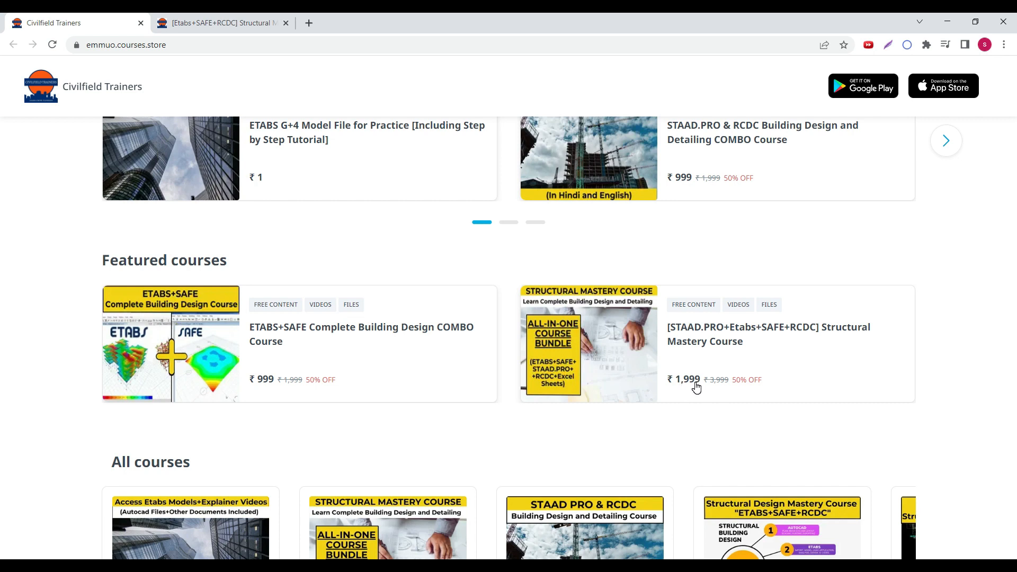
{"action": "scroll", "coordinate": [696, 388], "scroll_direction": "up", "scroll_amount": 1}
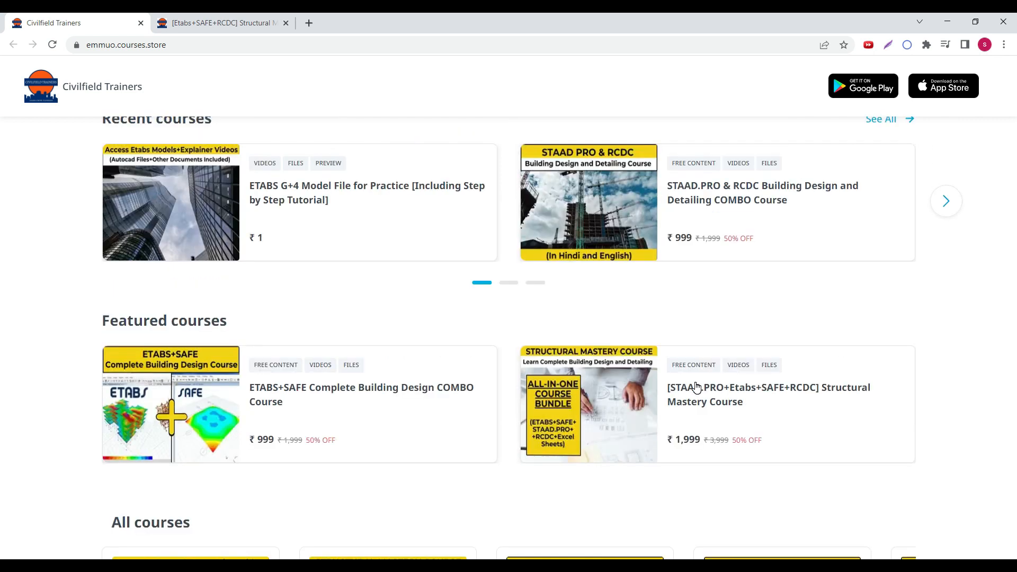
{"action": "scroll", "coordinate": [396, 312], "scroll_direction": "up", "scroll_amount": 1}
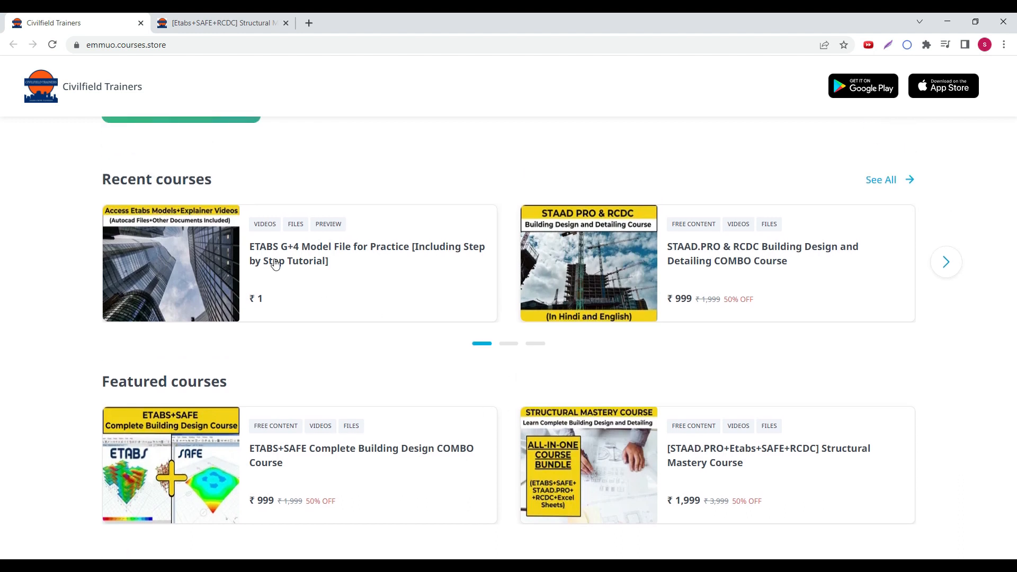
{"action": "left_click", "coordinate": [300, 262]}
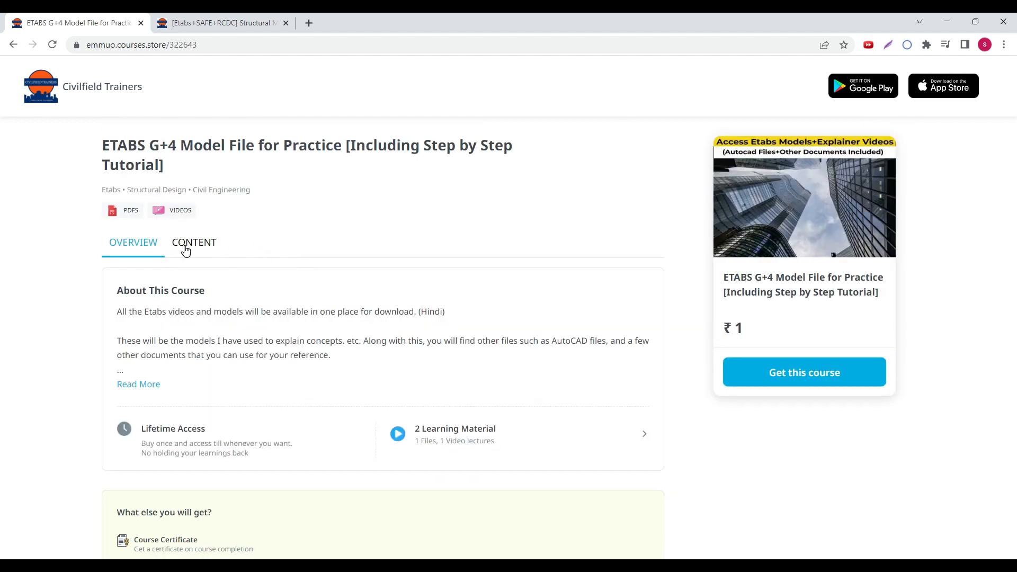
{"action": "left_click", "coordinate": [185, 246]}
{"action": "scroll", "coordinate": [185, 246], "scroll_direction": "down", "scroll_amount": 1}
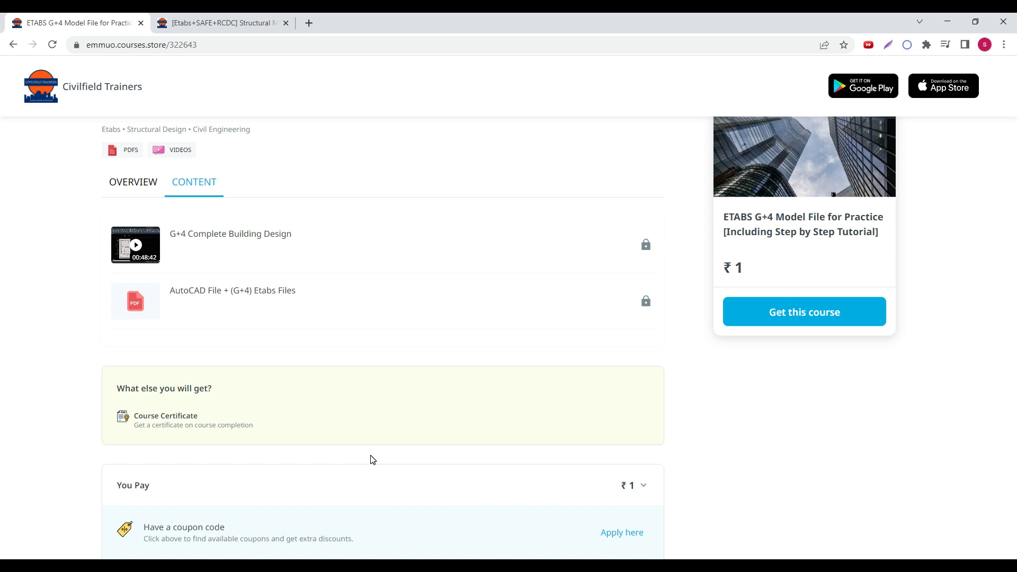
Switch back to ETABS and view the column layout in the Sixth Floor Slab plan
{"action": "key", "text": "alt+Tab"}
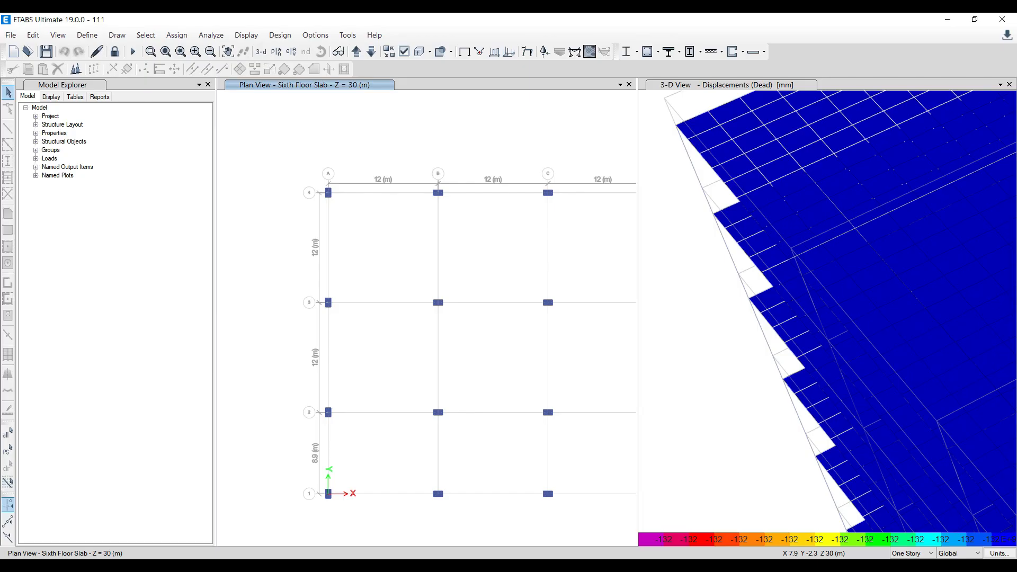
{"action": "middle_click_drag", "start_coordinate": [374, 354], "coordinate": [297, 347]}
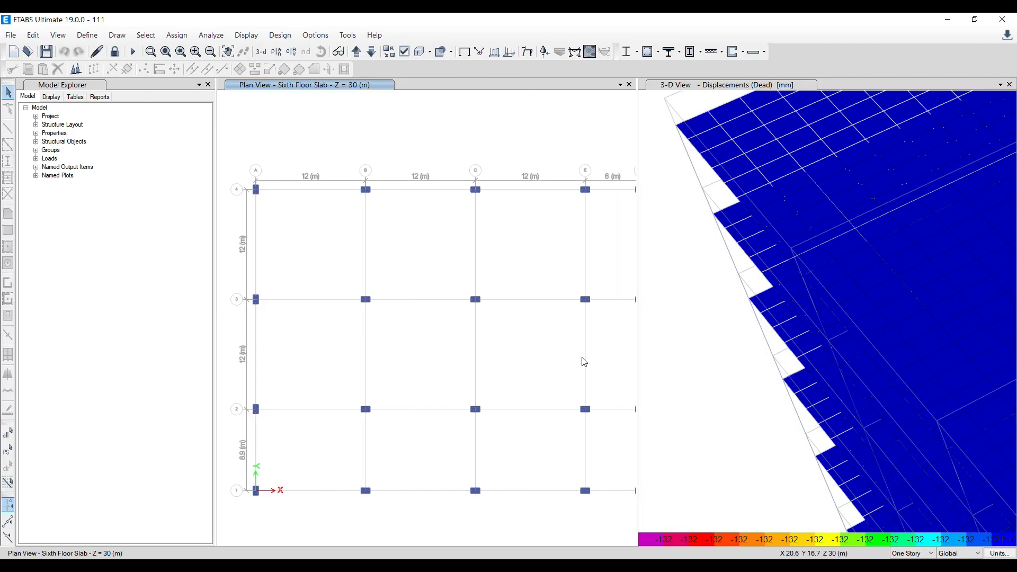